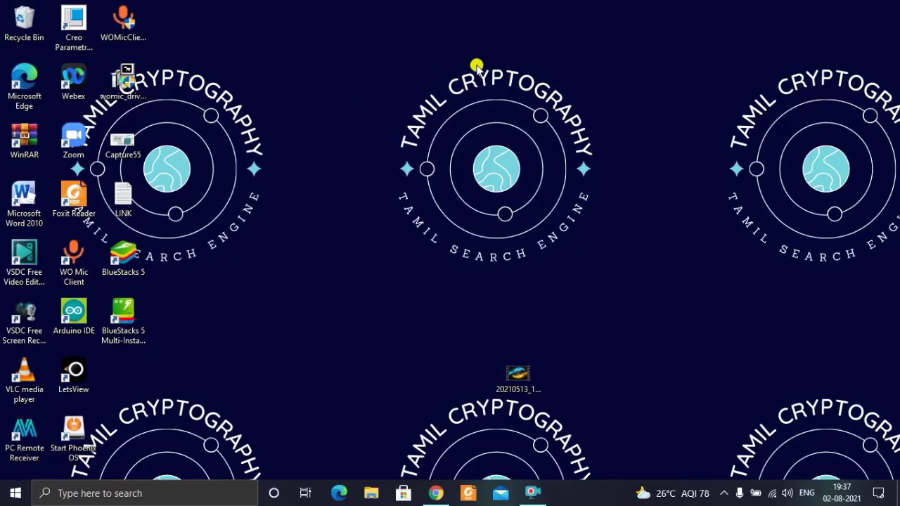
pyautogui.click(436, 493)
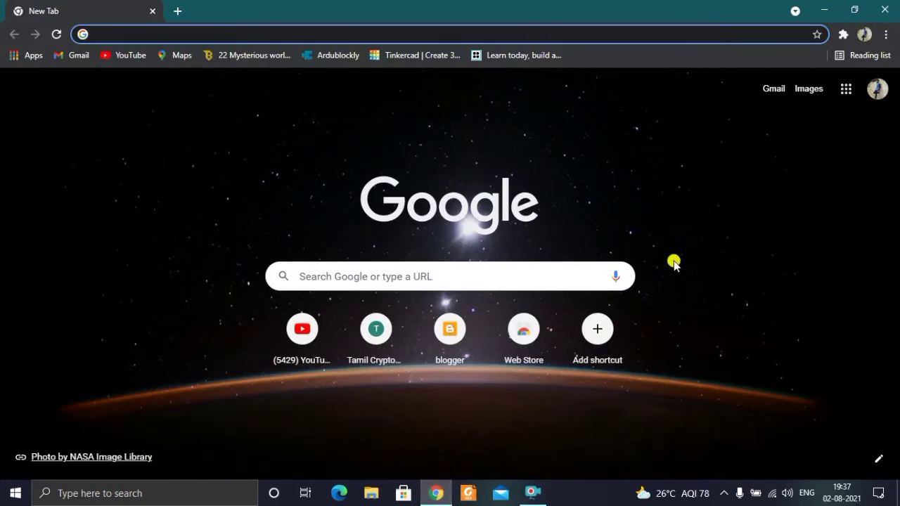
pyautogui.click(227, 33)
pyautogui.write('ww')
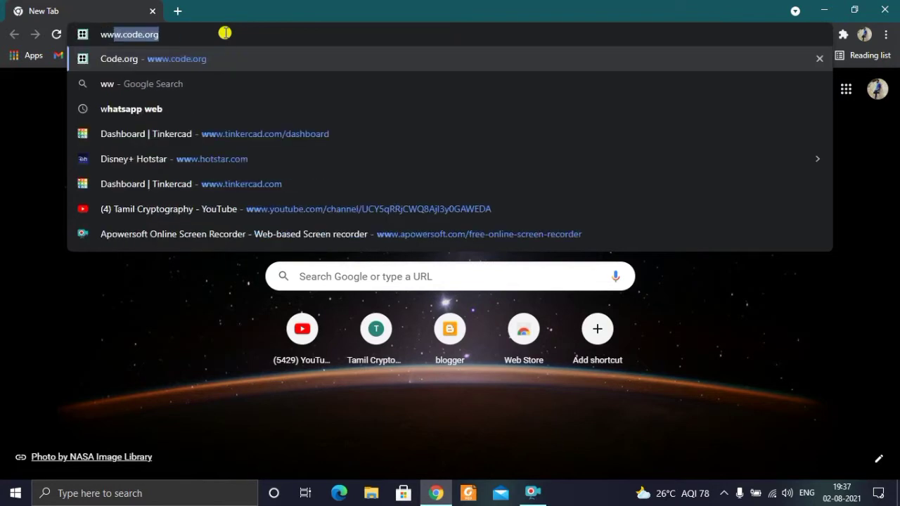
pyautogui.write('w.tin')
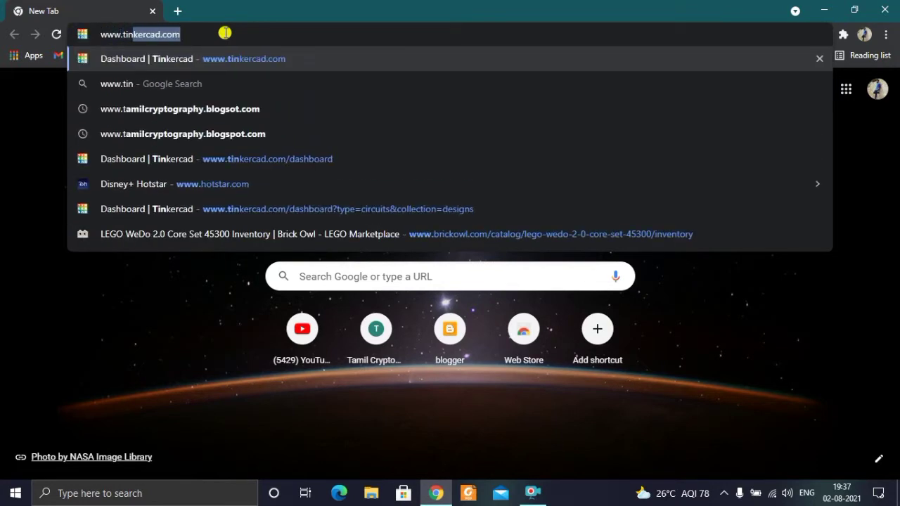
pyautogui.write('kercad')
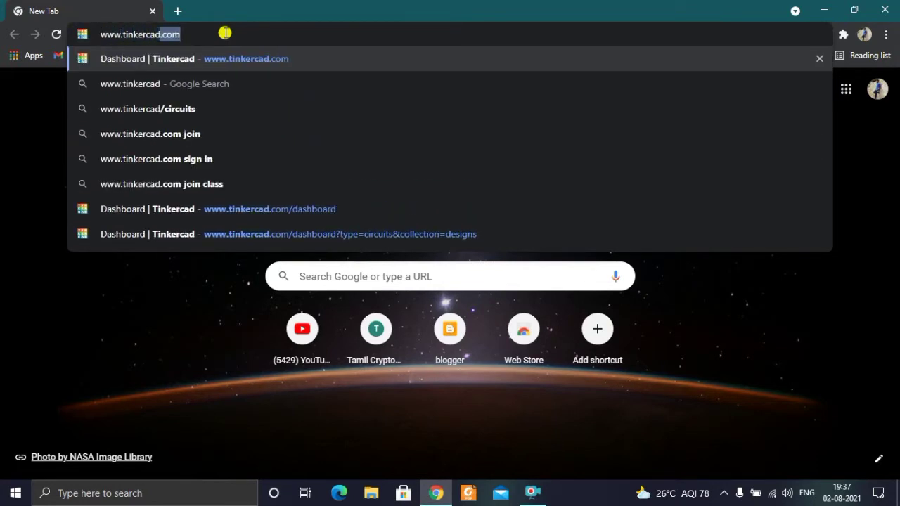
pyautogui.write('.com')
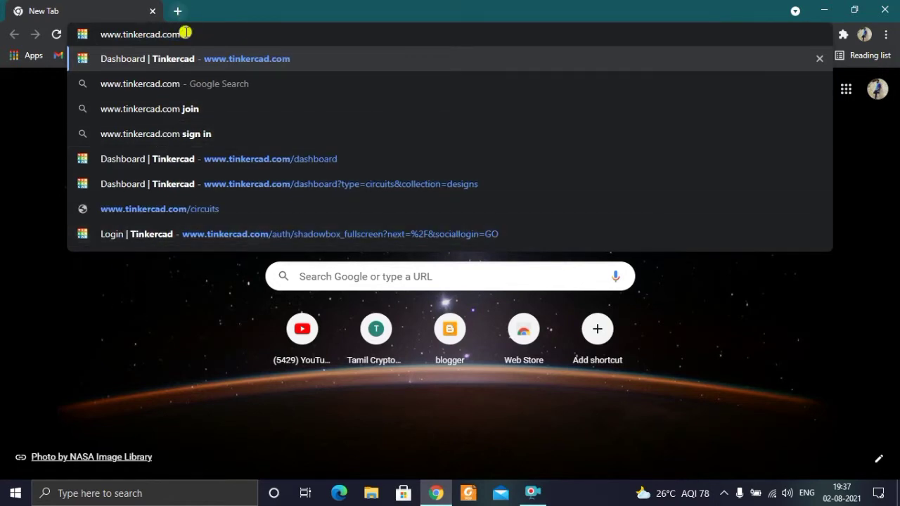
pyautogui.click(187, 59)
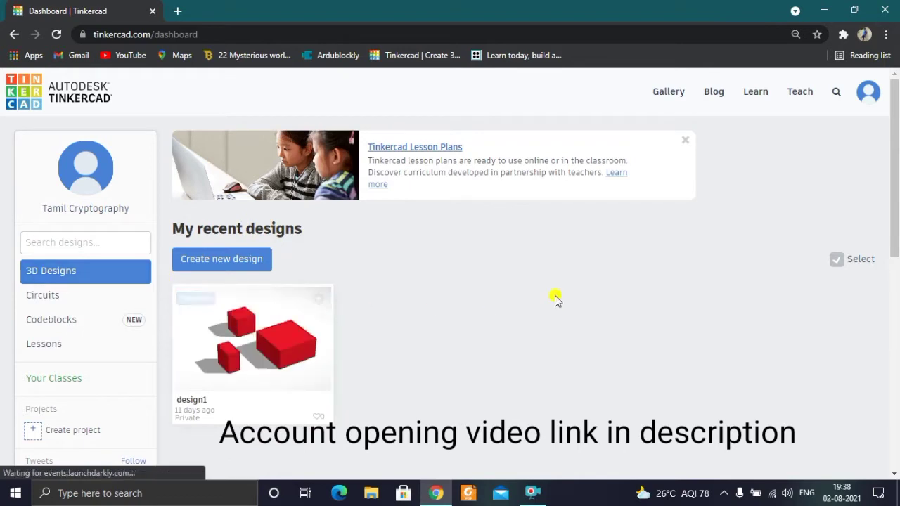
# - Create a new 3D design and name it "chair"
pyautogui.click(242, 260)
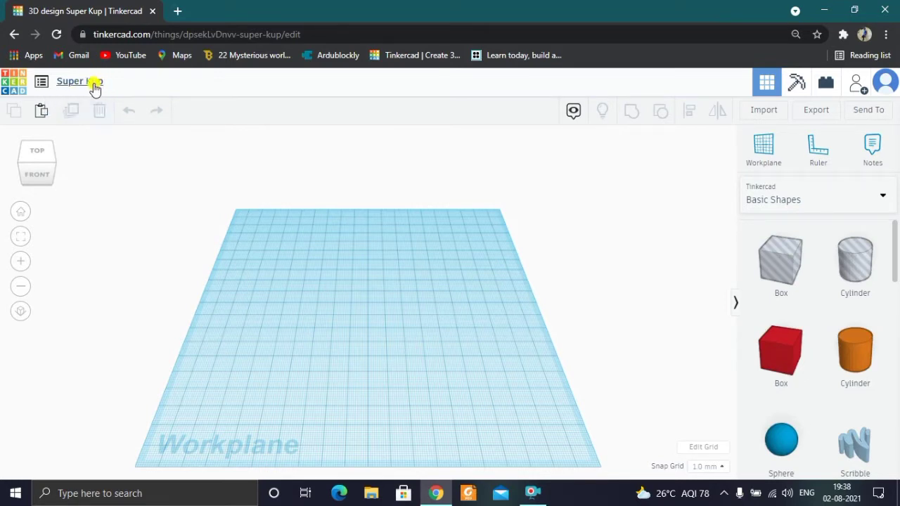
pyautogui.click(94, 83)
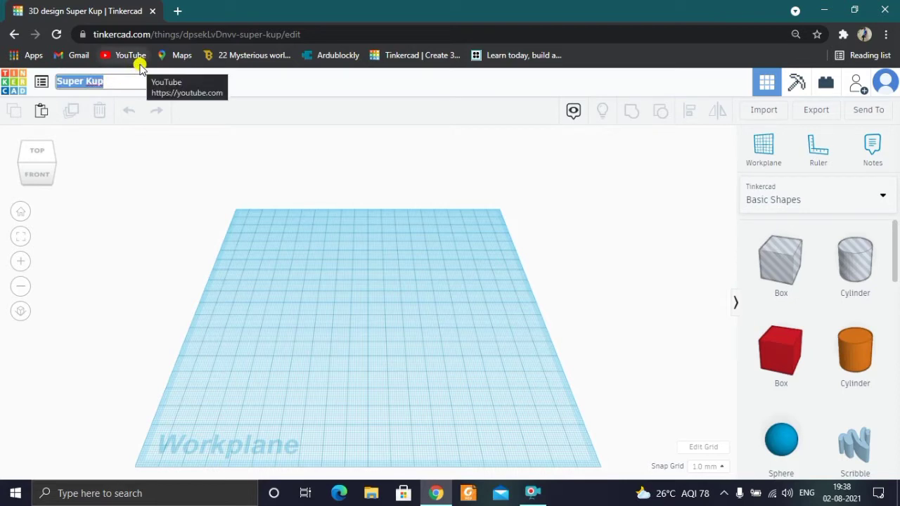
pyautogui.write('C')
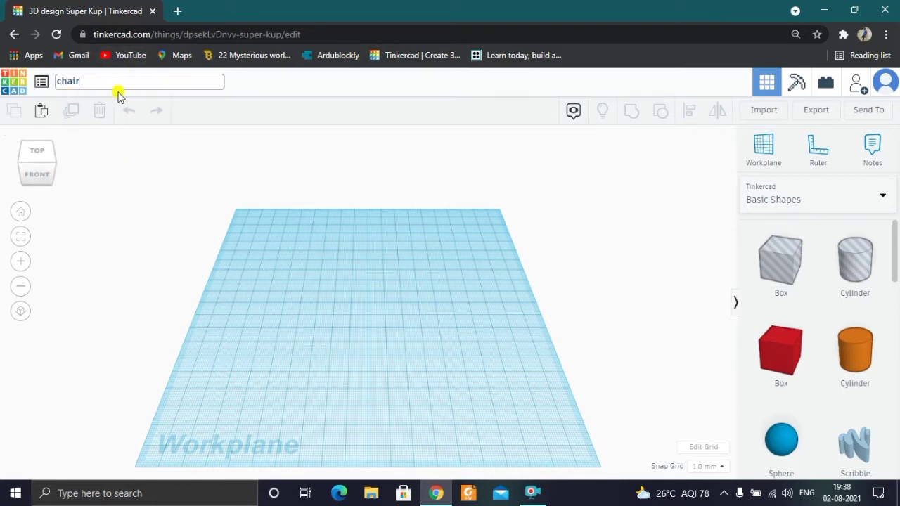
pyautogui.click(106, 203)
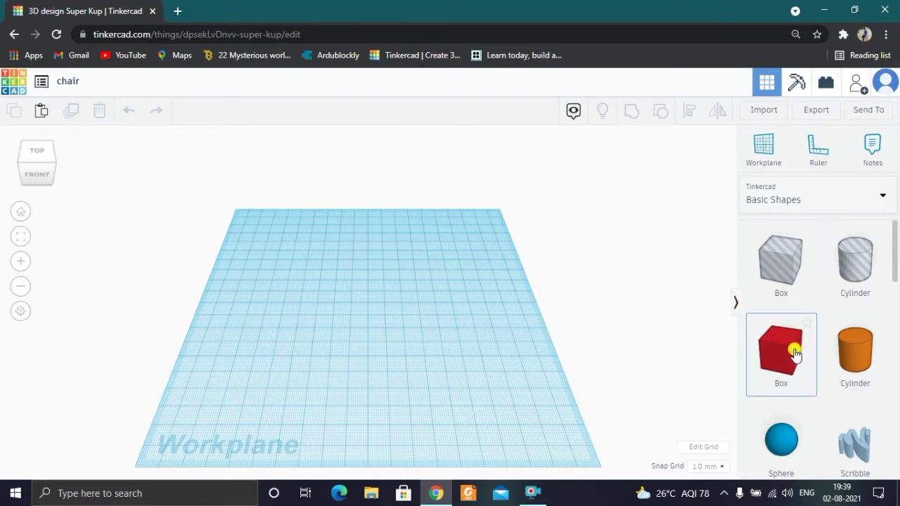
# - Place a solid red box near the centre of the workplane and set its Steps to 20
pyautogui.moveTo(795, 353); pyautogui.dragTo(357, 319)
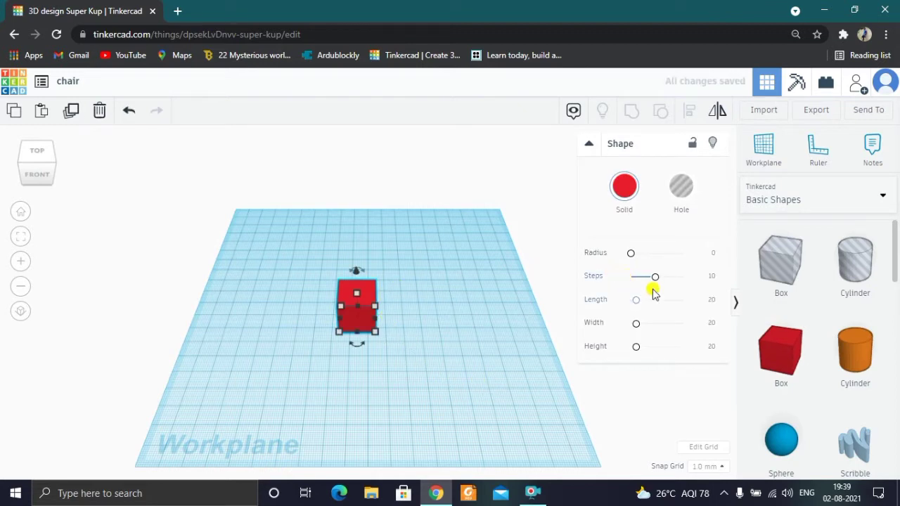
pyautogui.moveTo(656, 280); pyautogui.dragTo(700, 278)
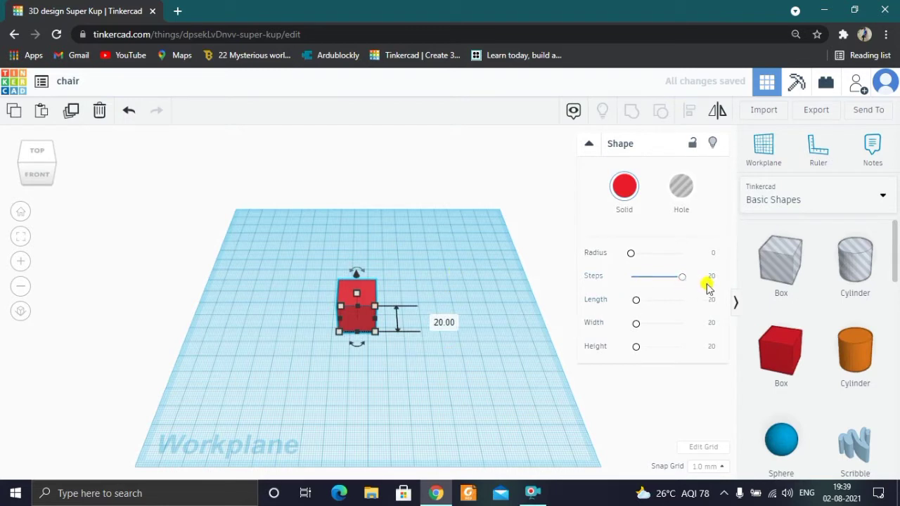
pyautogui.click(475, 291)
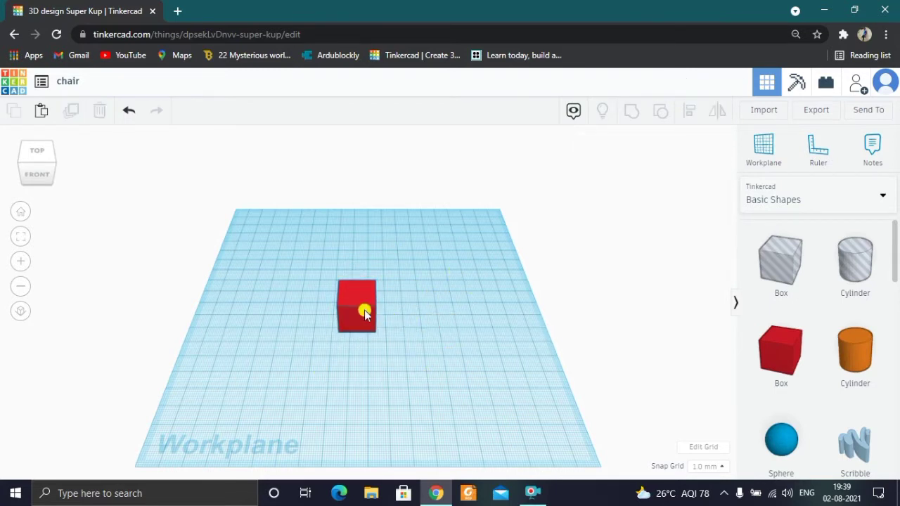
# - Resize the box into a flat slab 5 mm high with a 60 by 60 mm base
pyautogui.click(352, 297)
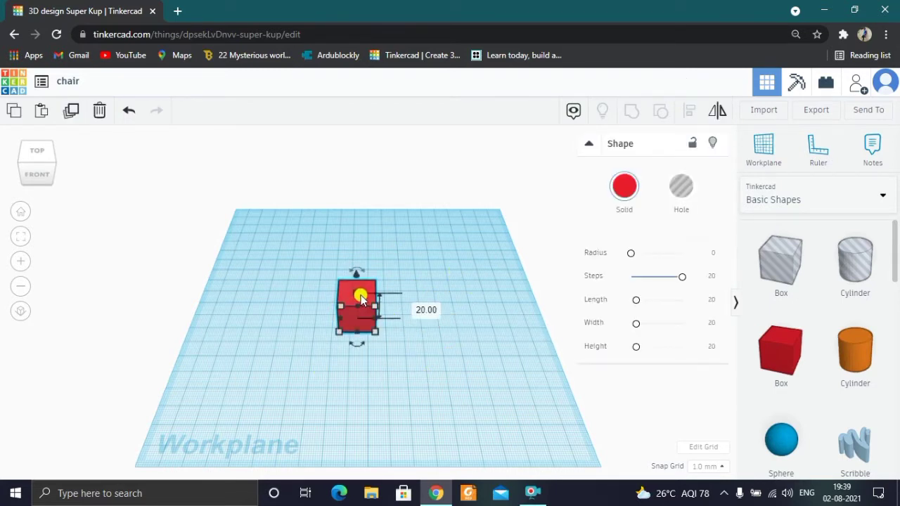
pyautogui.click(412, 307)
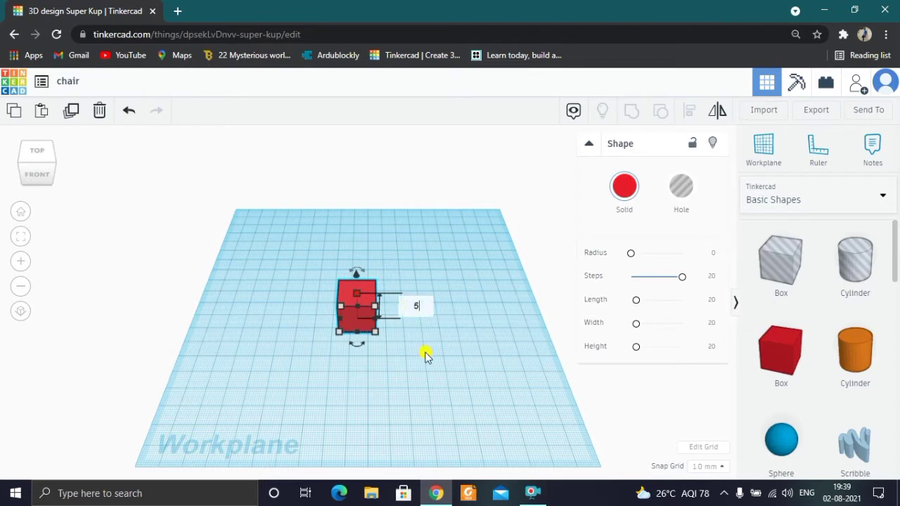
pyautogui.press('Return')
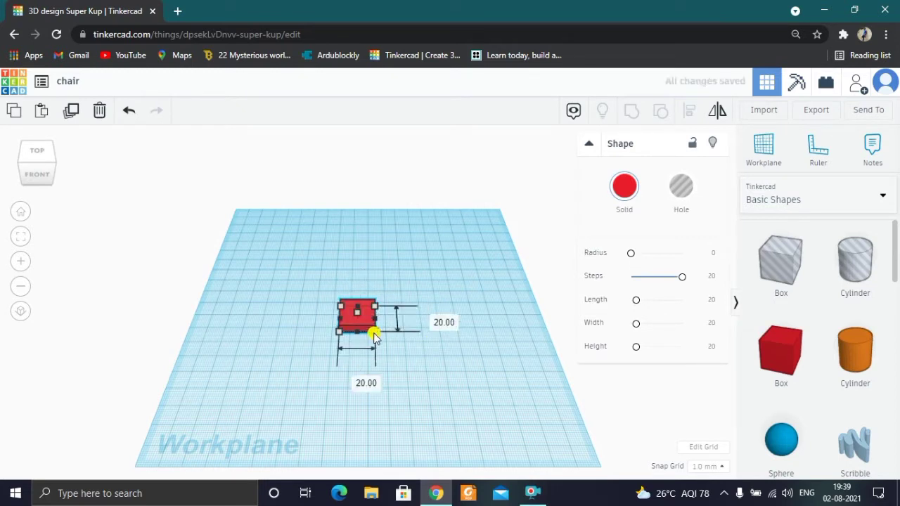
pyautogui.click(355, 380)
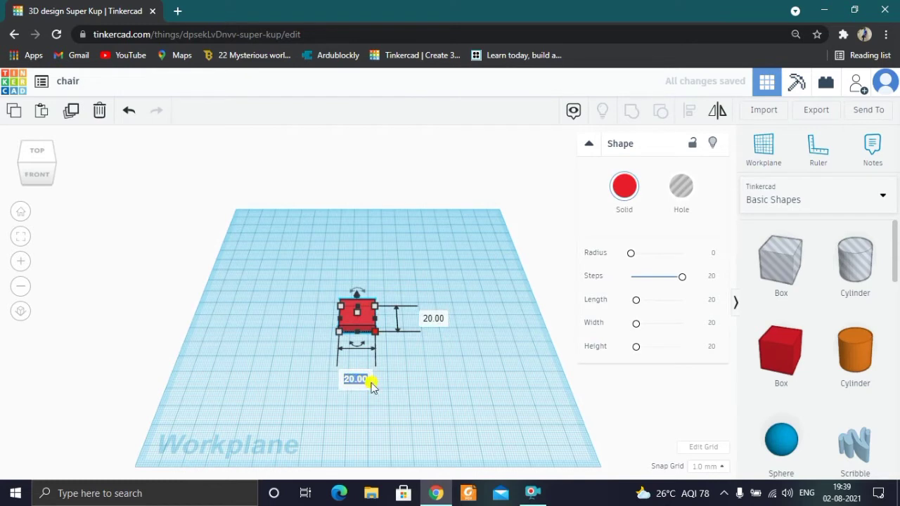
pyautogui.write('6')
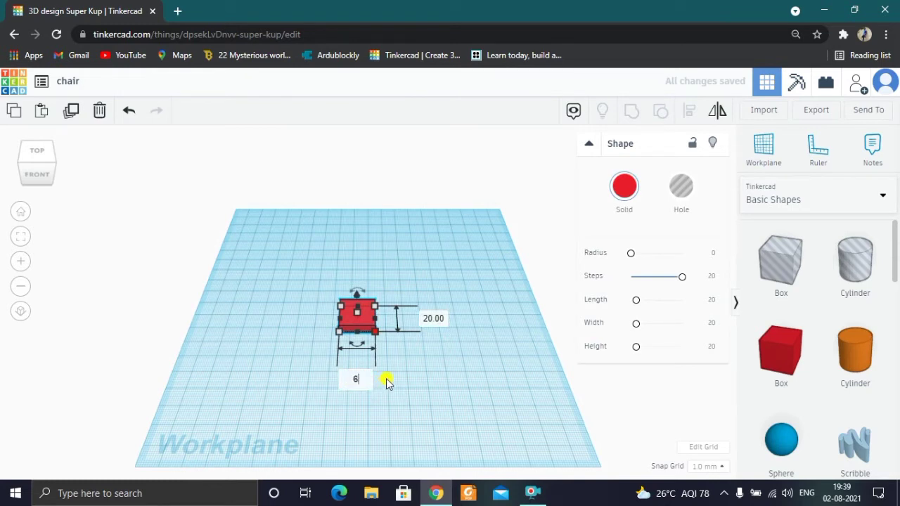
pyautogui.write('0')
pyautogui.click(432, 318)
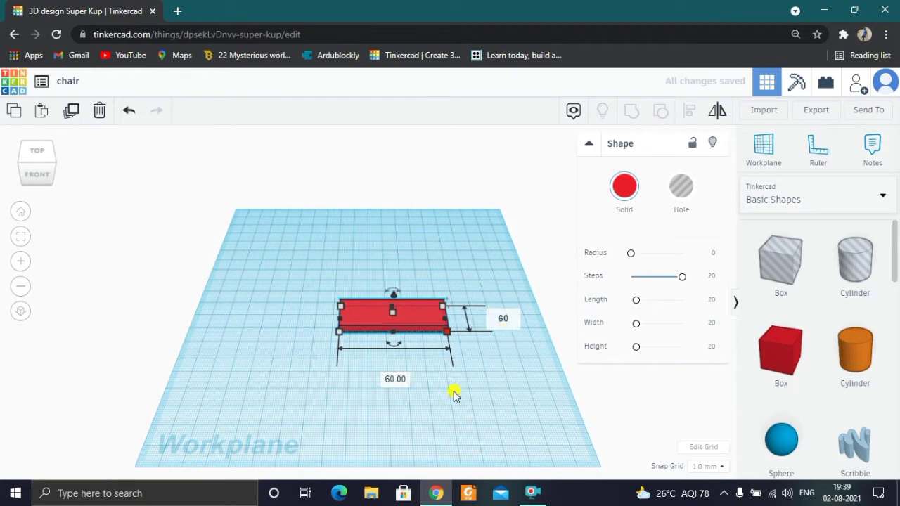
pyautogui.press('Return')
pyautogui.press('Escape')
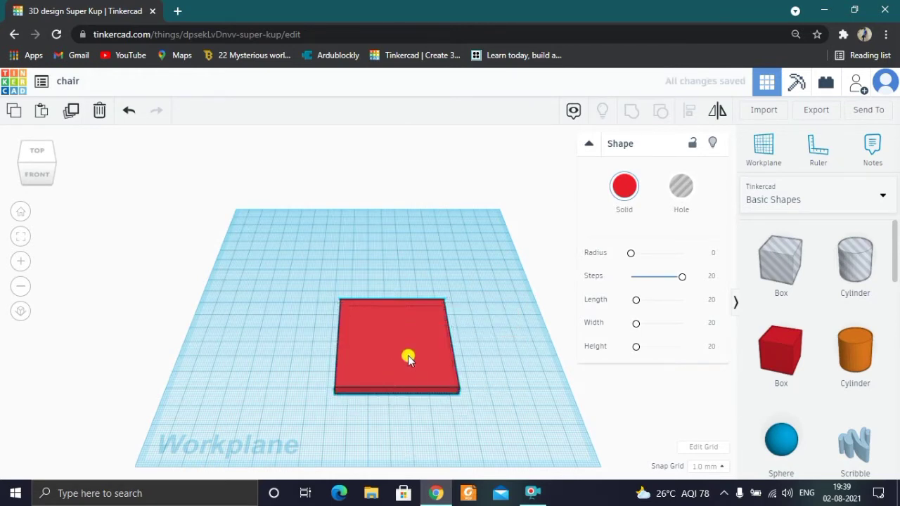
# - Move the slab to the middle of the workplane and round its edges with a Radius of 3
pyautogui.moveTo(408, 360); pyautogui.dragTo(395, 340)
pyautogui.click(463, 319)
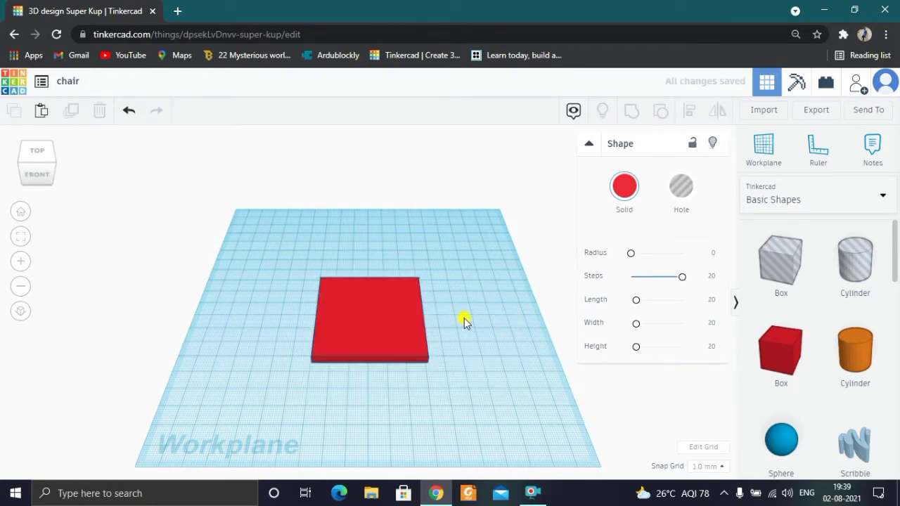
pyautogui.click(391, 338)
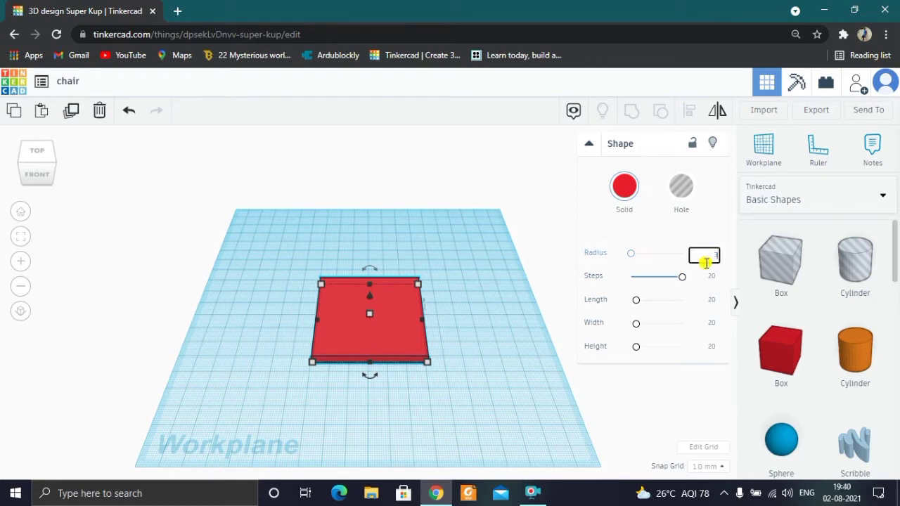
pyautogui.click(508, 383)
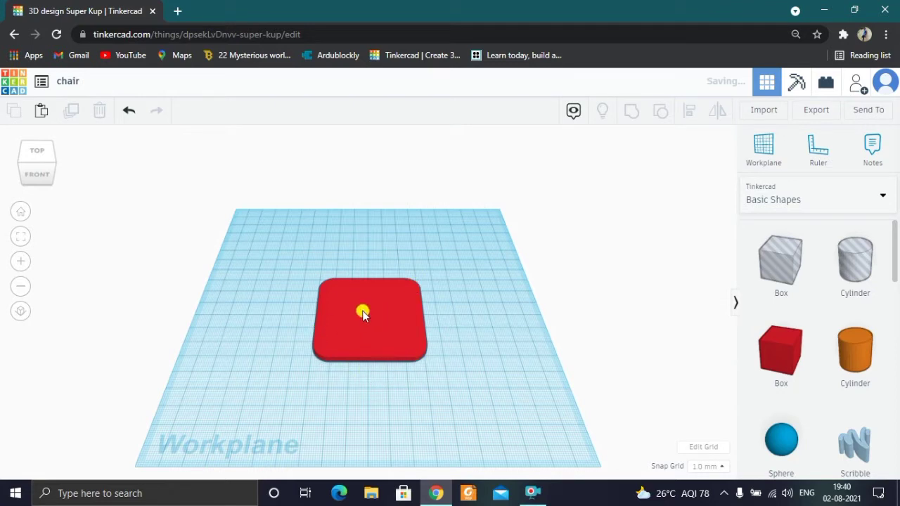
# - Duplicate the rounded slab and arrange both slabs one behind the other along the workplane's left edge
pyautogui.moveTo(381, 327); pyautogui.dragTo(341, 327)
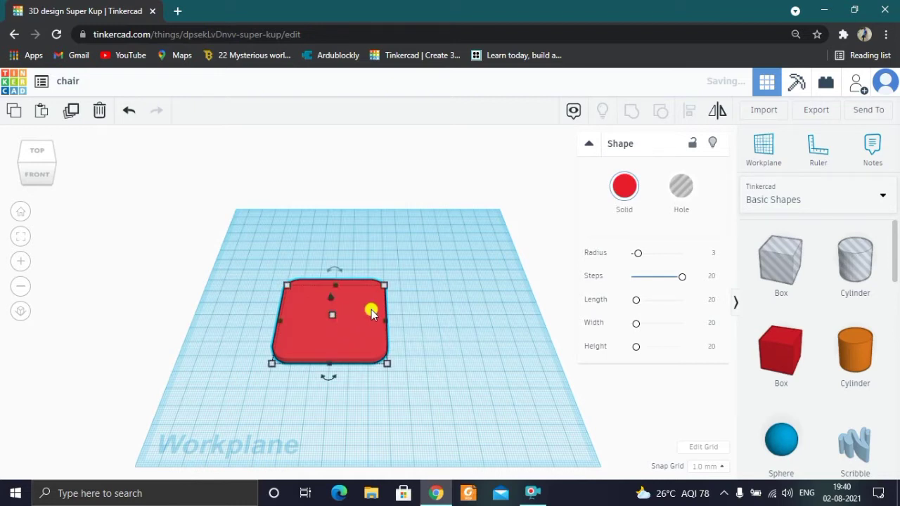
pyautogui.click(69, 113)
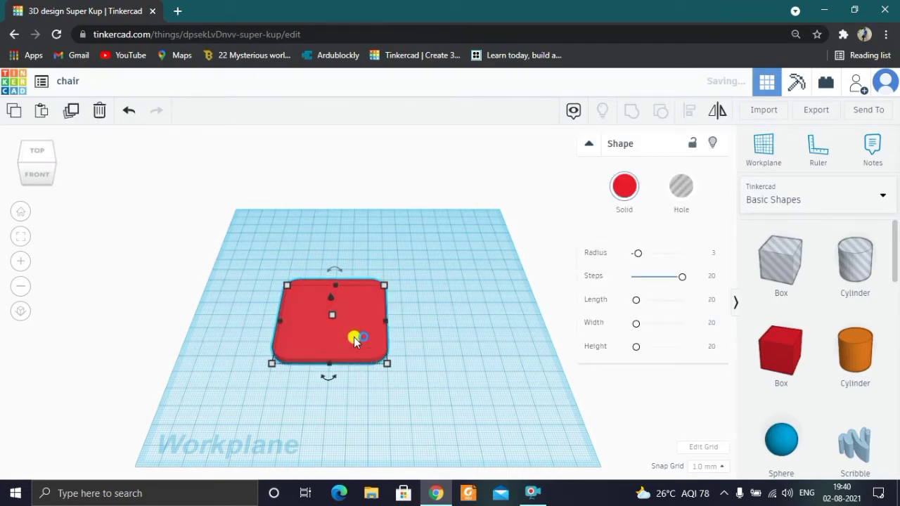
pyautogui.moveTo(354, 337); pyautogui.dragTo(296, 250)
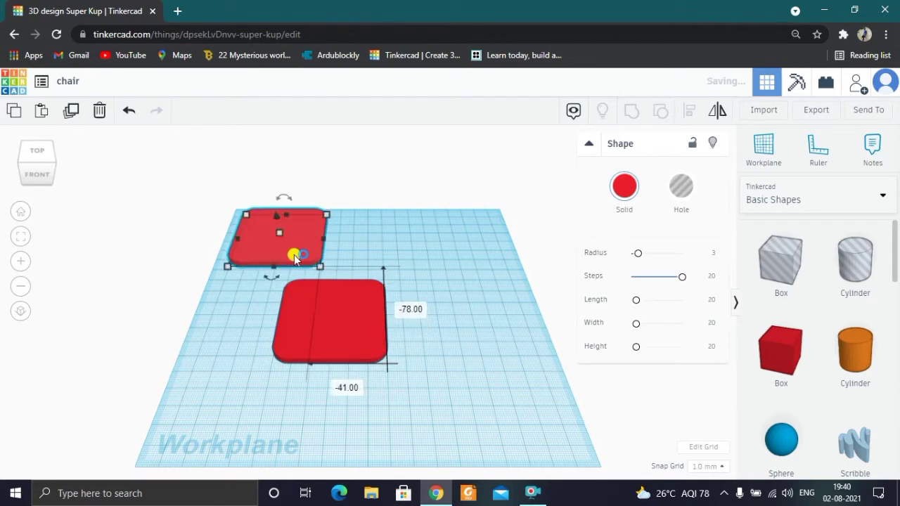
pyautogui.moveTo(288, 307); pyautogui.dragTo(266, 308)
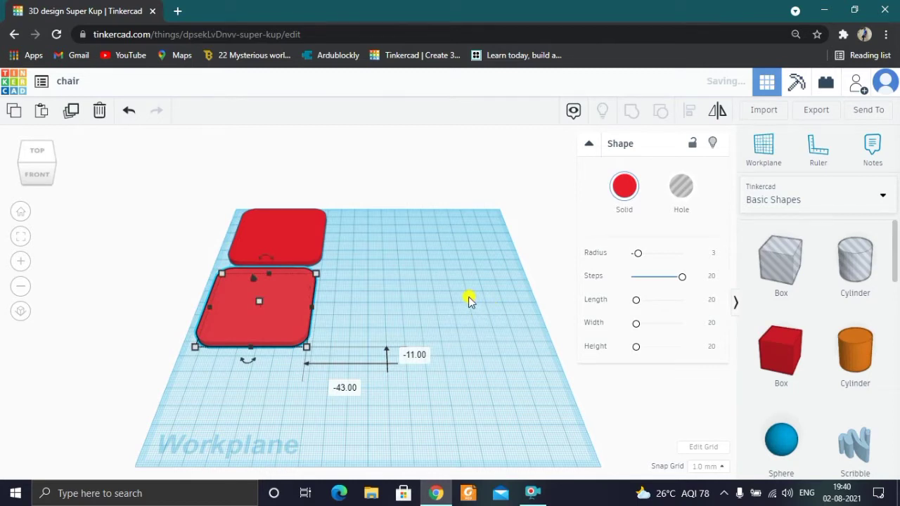
pyautogui.click(443, 322)
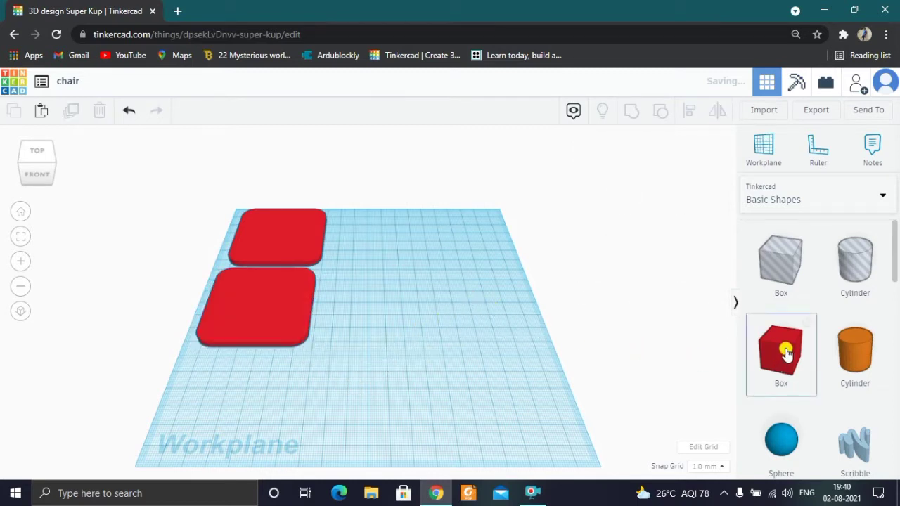
# - Add another solid red box on the free area right of the slabs and set its Steps to 20
pyautogui.moveTo(782, 352); pyautogui.dragTo(424, 338)
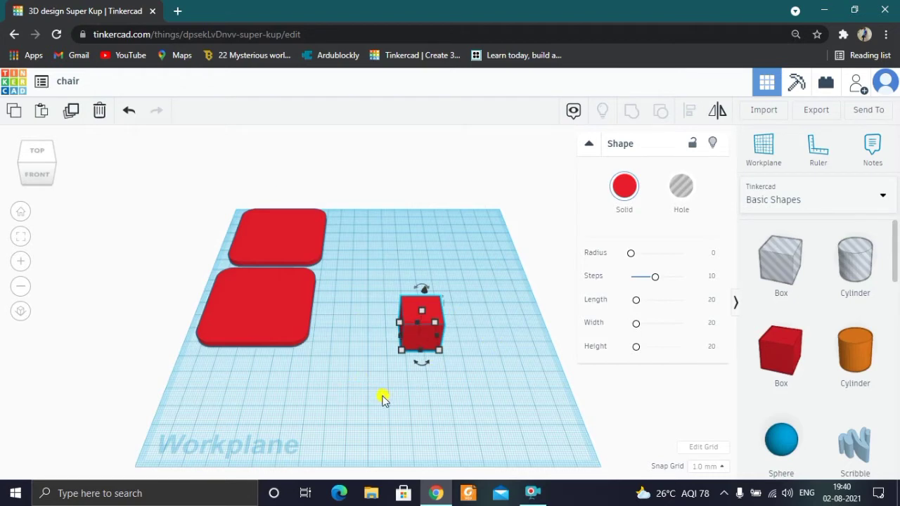
pyautogui.moveTo(392, 383)
pyautogui.mouseDown(button='right')
pyautogui.moveTo(398, 405)
pyautogui.moveTo(400, 375)
pyautogui.mouseUp(button='right')
pyautogui.click(400, 375)
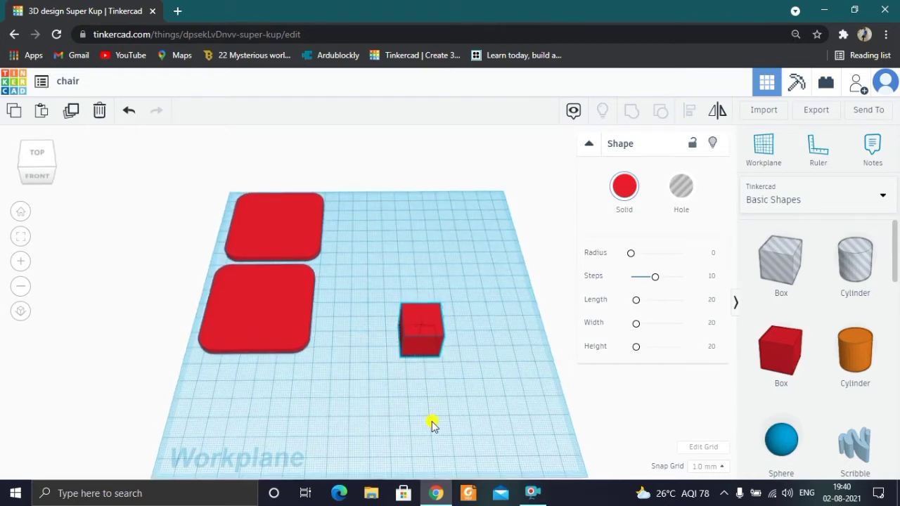
pyautogui.moveTo(430, 407); pyautogui.dragTo(428, 365, button='right')
pyautogui.click(420, 325)
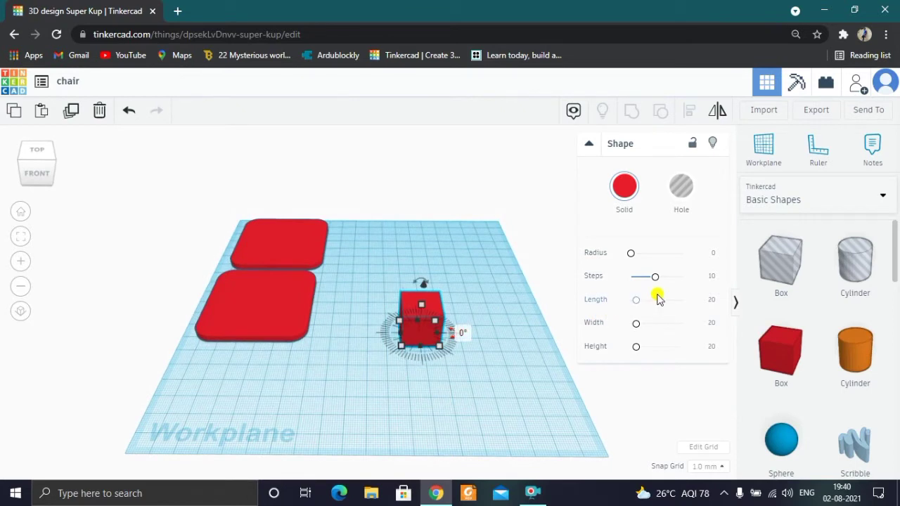
pyautogui.moveTo(656, 281); pyautogui.dragTo(708, 283)
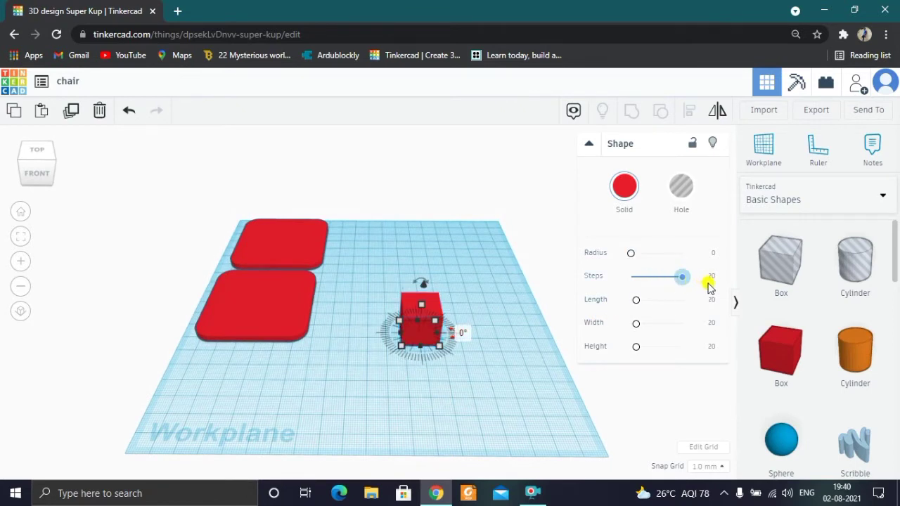
# - Set the new box's height to 50 mm
pyautogui.moveTo(432, 327)
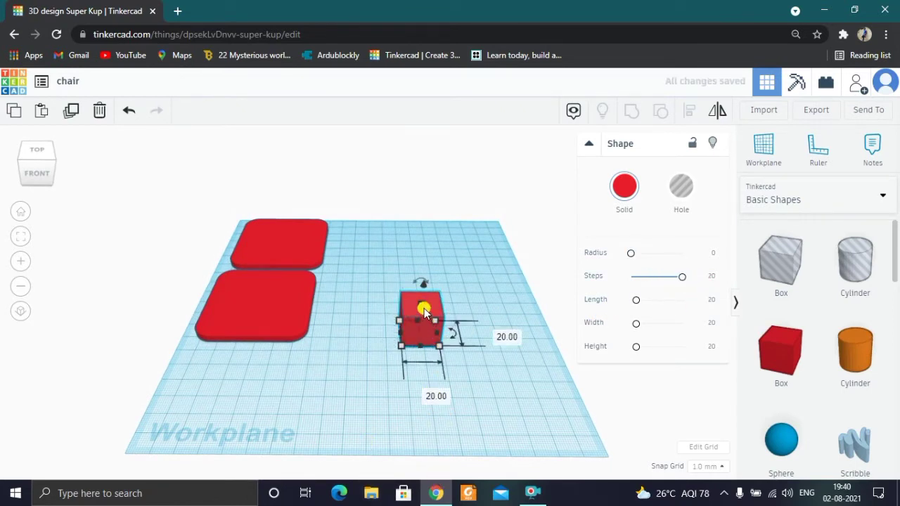
pyautogui.moveTo(422, 306)
pyautogui.click(479, 320)
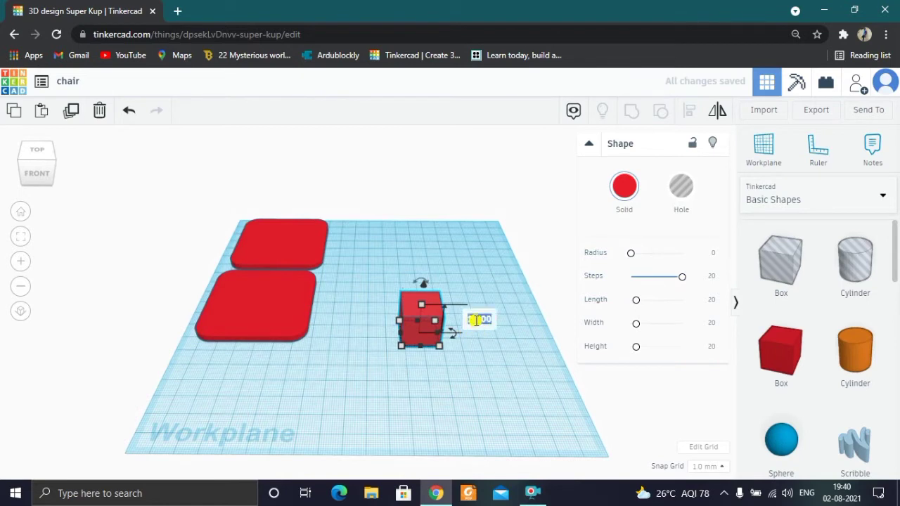
pyautogui.write('50')
pyautogui.press('Return')
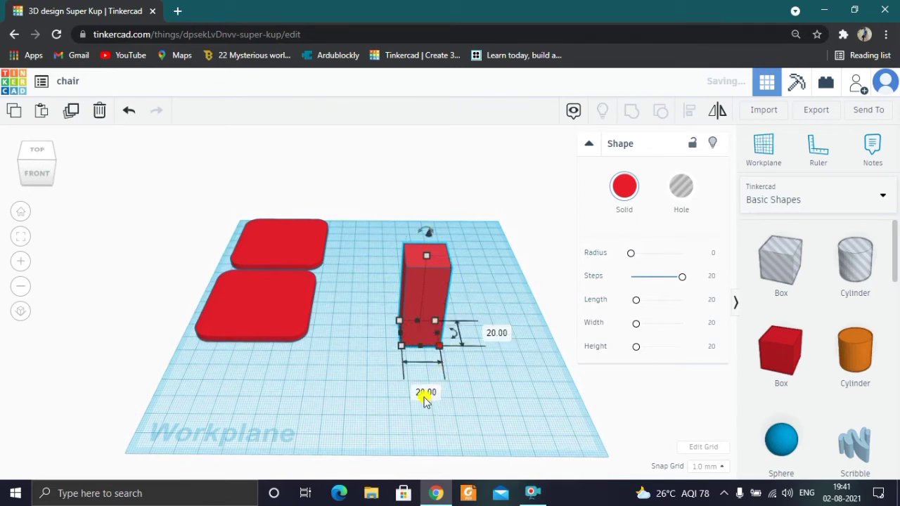
# - Set the tall box's length and width to 5 mm and shift it 23 mm left and 25 mm forward
pyautogui.click(423, 392)
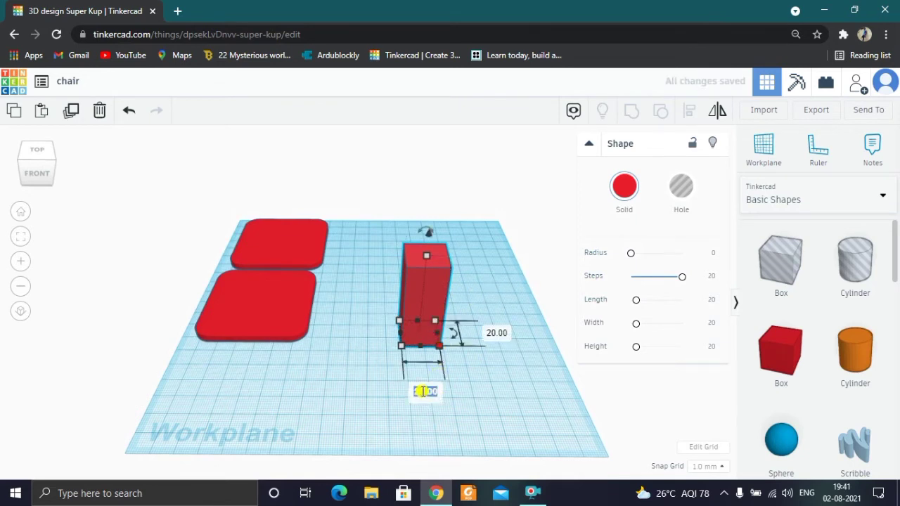
pyautogui.write('5')
pyautogui.click(485, 333)
pyautogui.write('5')
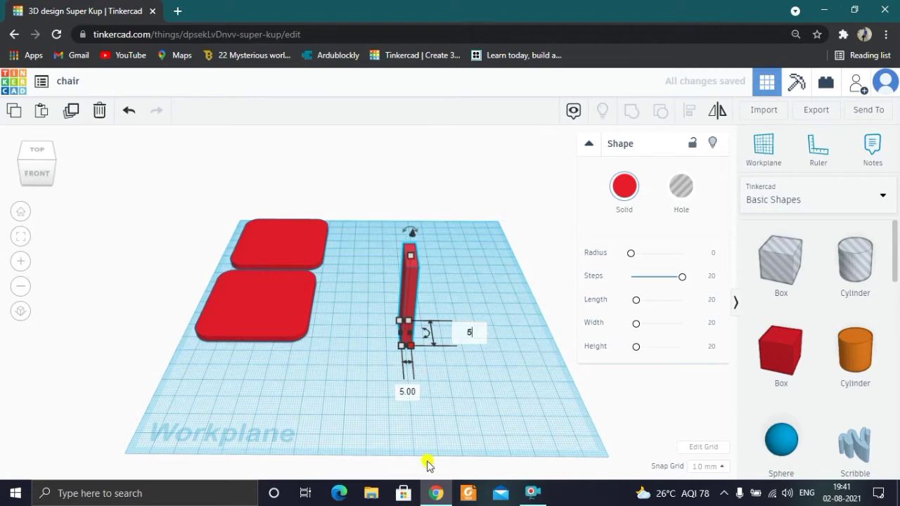
pyautogui.press('Return')
pyautogui.moveTo(490, 277); pyautogui.dragTo(417, 316, button='right')
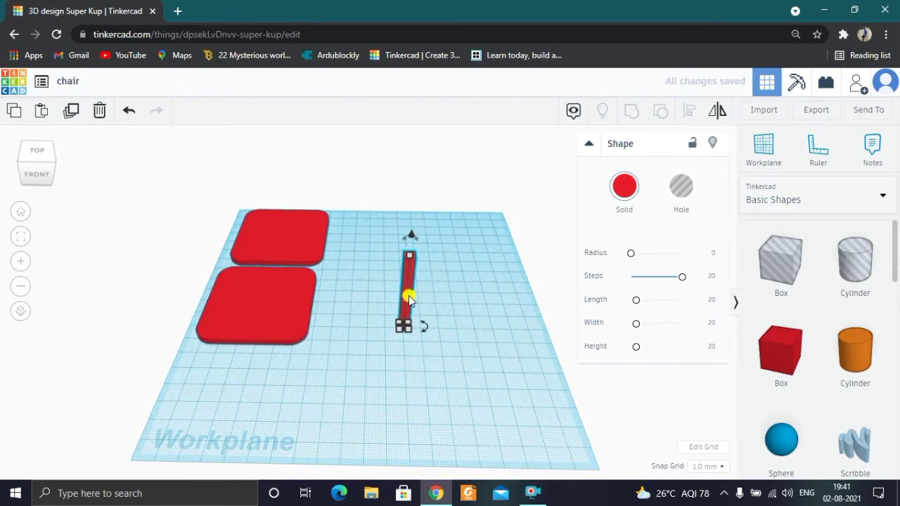
pyautogui.moveTo(409, 298); pyautogui.dragTo(363, 334)
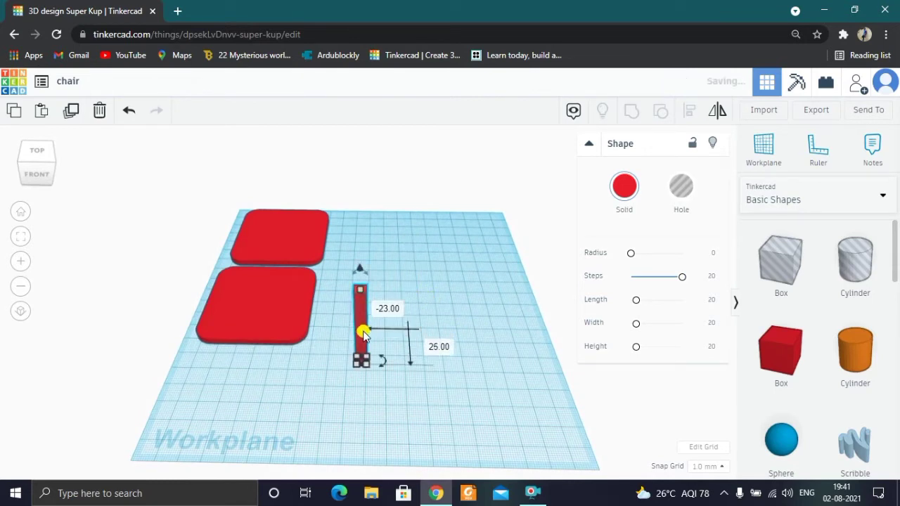
# - Duplicate the post three times, placing the copies in a row to its right at a 15 mm offset
pyautogui.moveTo(420, 434); pyautogui.dragTo(504, 312, button='right')
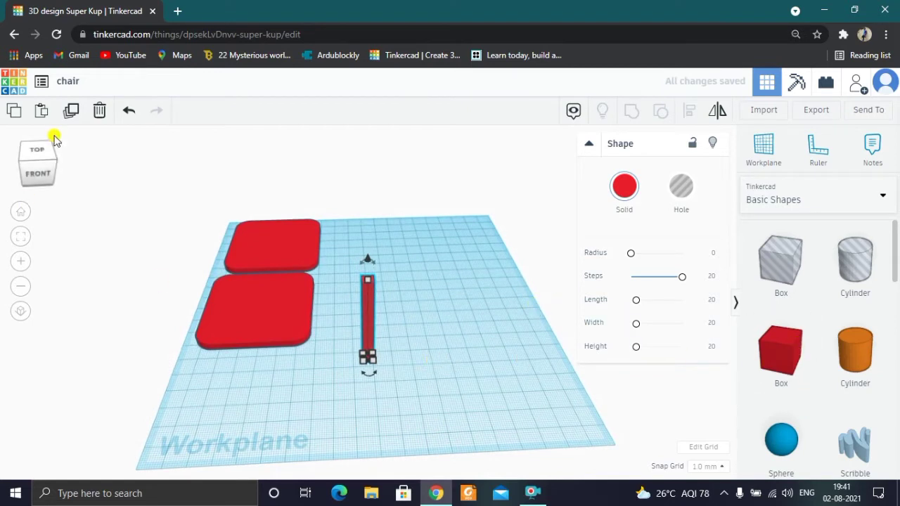
pyautogui.click(70, 113)
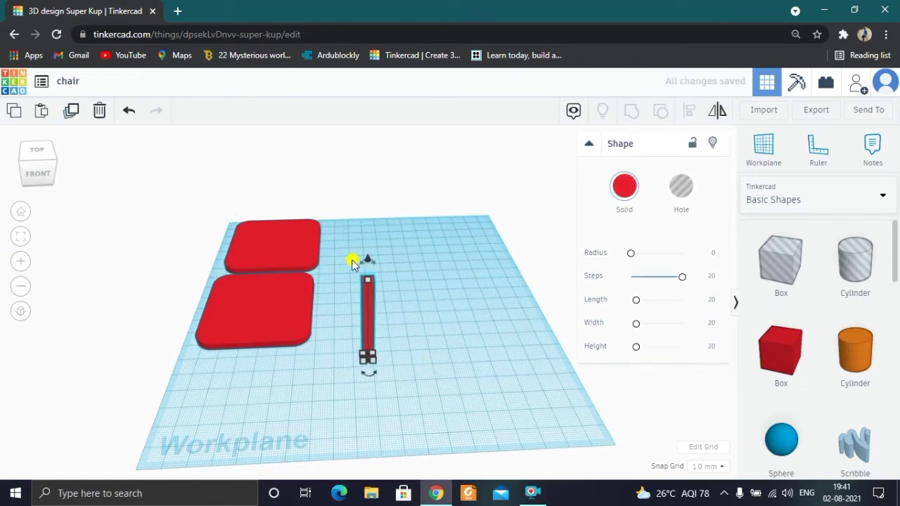
pyautogui.moveTo(372, 302); pyautogui.dragTo(406, 305)
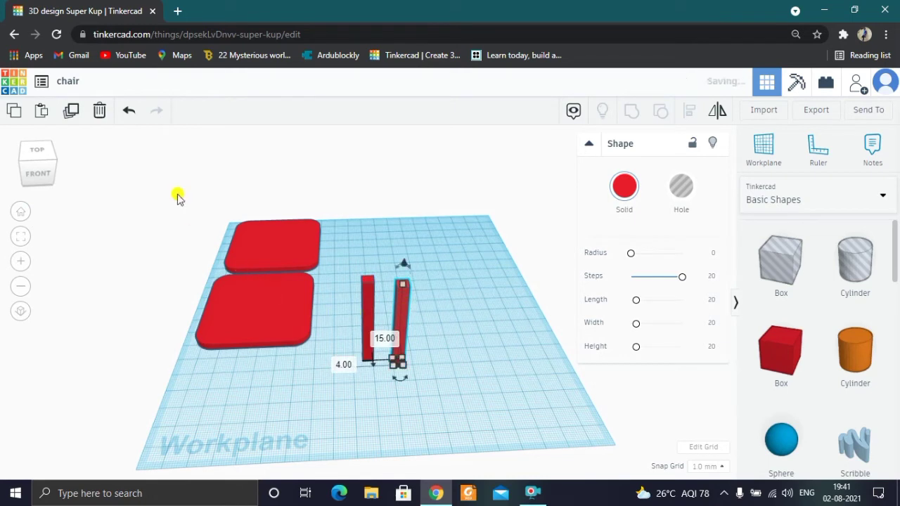
pyautogui.click(71, 111)
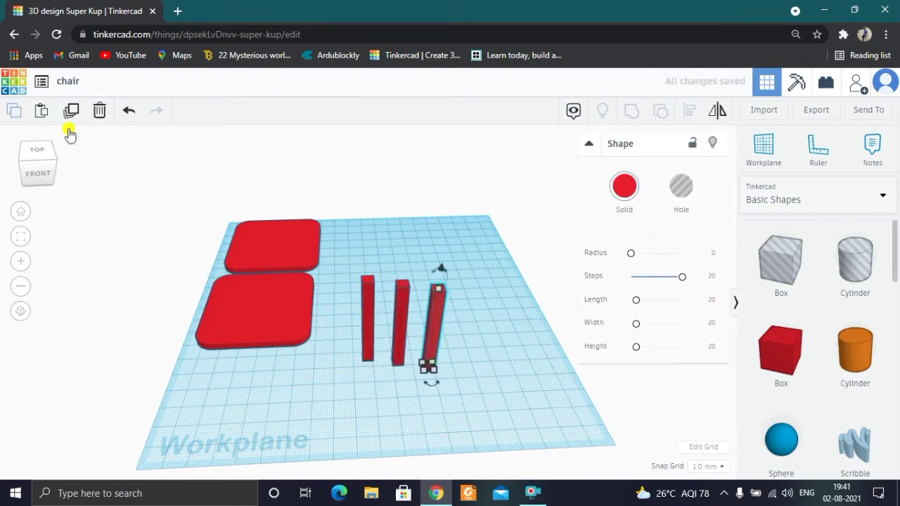
pyautogui.click(72, 111)
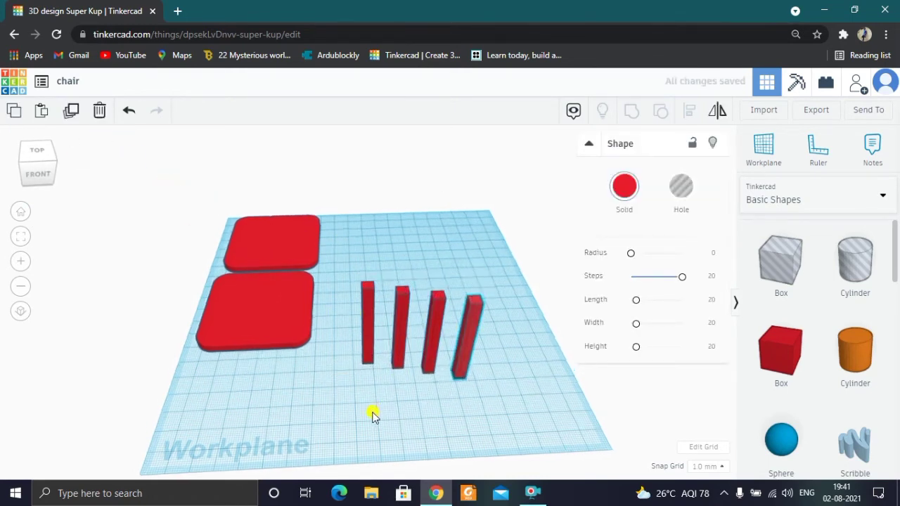
# - Move the two rightmost posts of the row onto the free area in front of the nearer slab
pyautogui.moveTo(373, 415); pyautogui.dragTo(360, 427, button='right')
pyautogui.scroll(5, 396, 415)
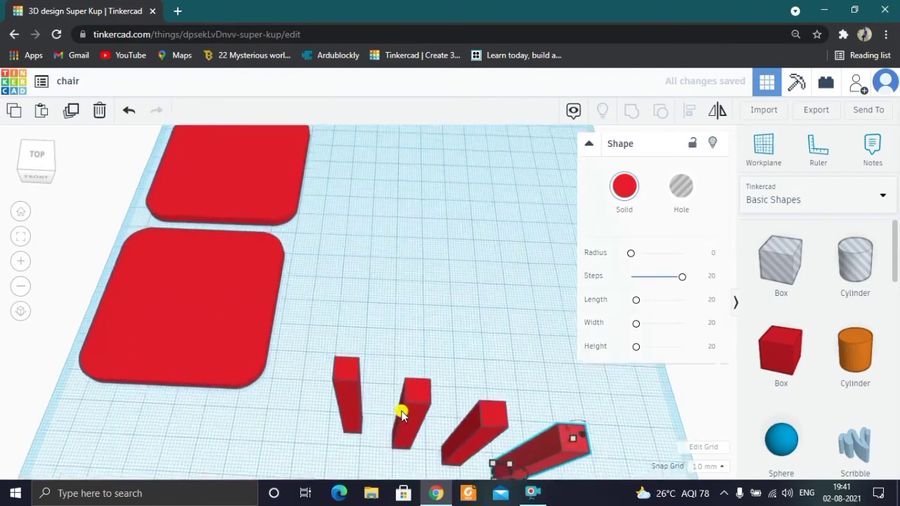
pyautogui.scroll(-5, 401, 413)
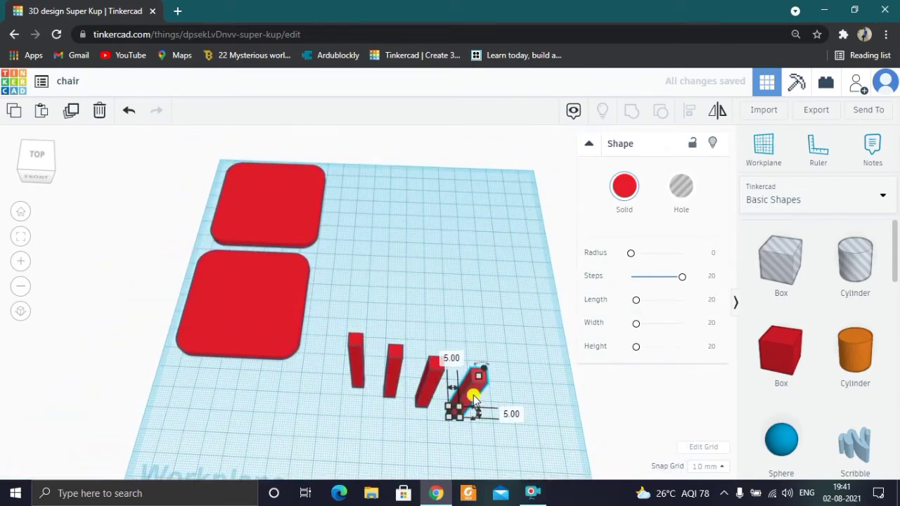
pyautogui.moveTo(474, 396); pyautogui.dragTo(259, 409)
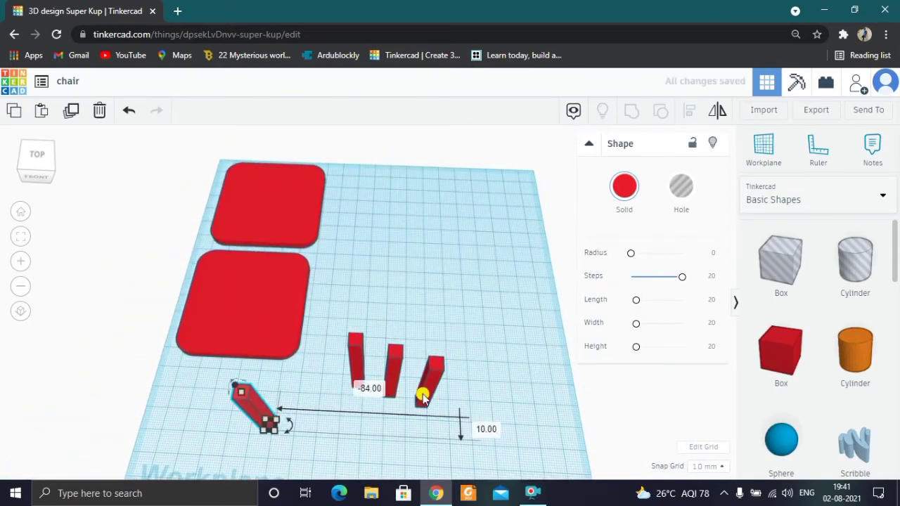
pyautogui.moveTo(422, 398); pyautogui.dragTo(293, 422)
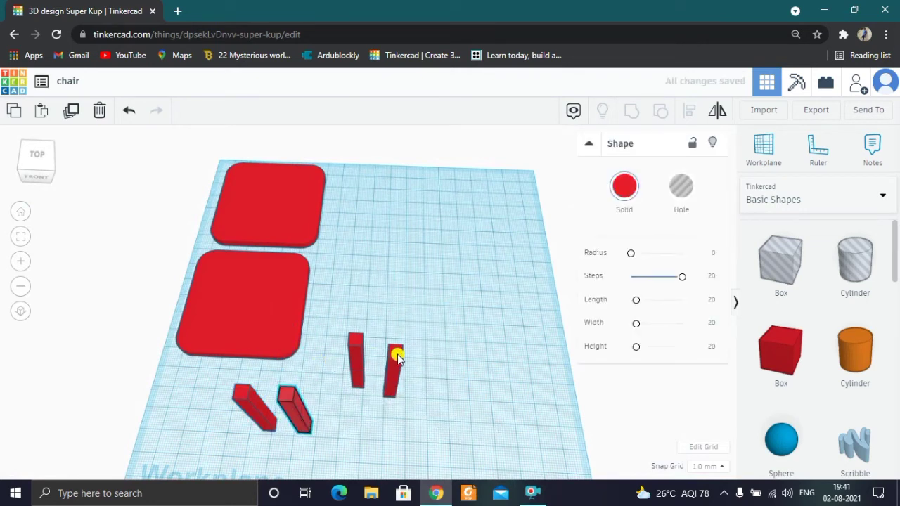
# - Move the right one of the two remaining posts 11 mm toward the back and nudge it slightly left
pyautogui.moveTo(397, 357)
pyautogui.mouseDown()
pyautogui.moveTo(398, 343)
pyautogui.moveTo(397, 371)
pyautogui.mouseUp()
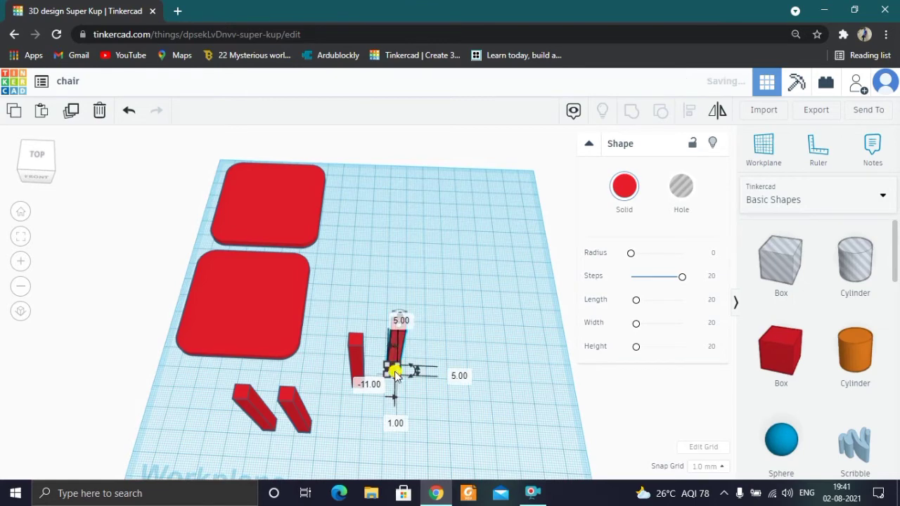
pyautogui.scroll(3, 396, 380)
pyautogui.scroll(2, 461, 457)
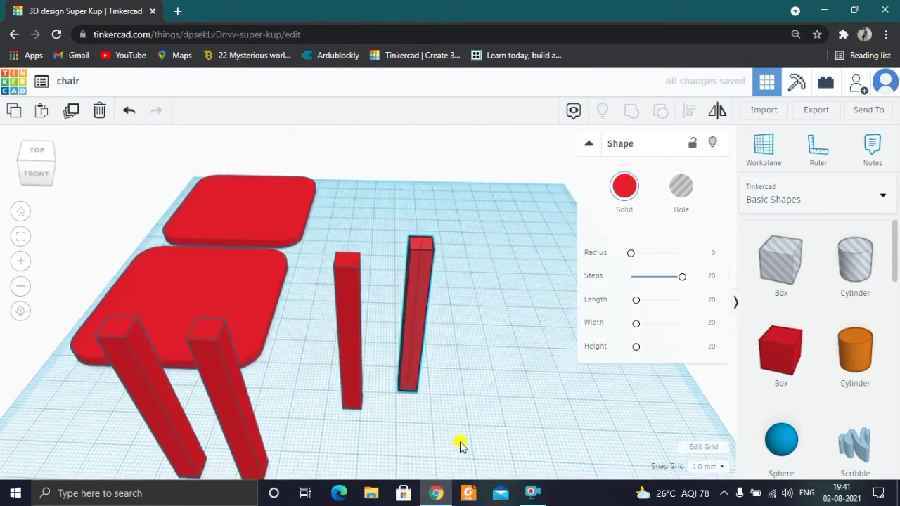
pyautogui.scroll(3, 450, 439)
pyautogui.scroll(2, 442, 468)
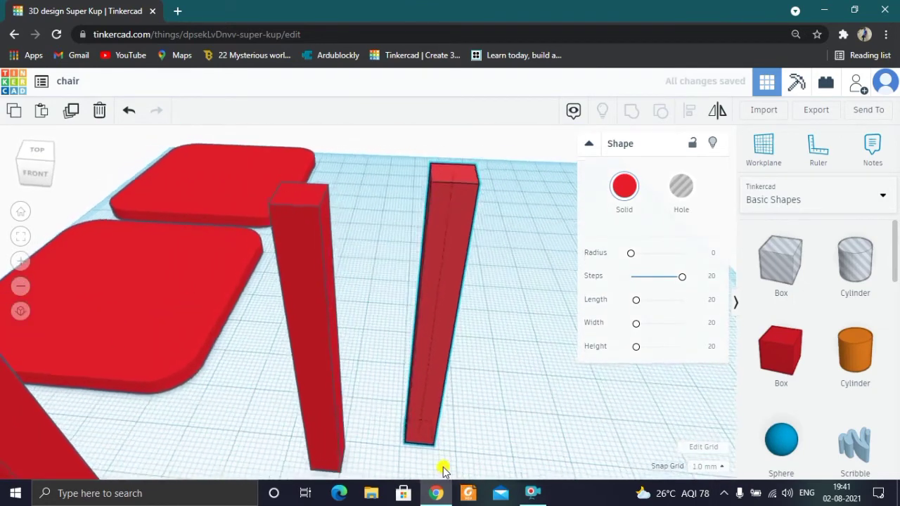
pyautogui.moveTo(442, 468); pyautogui.dragTo(435, 439, button='right')
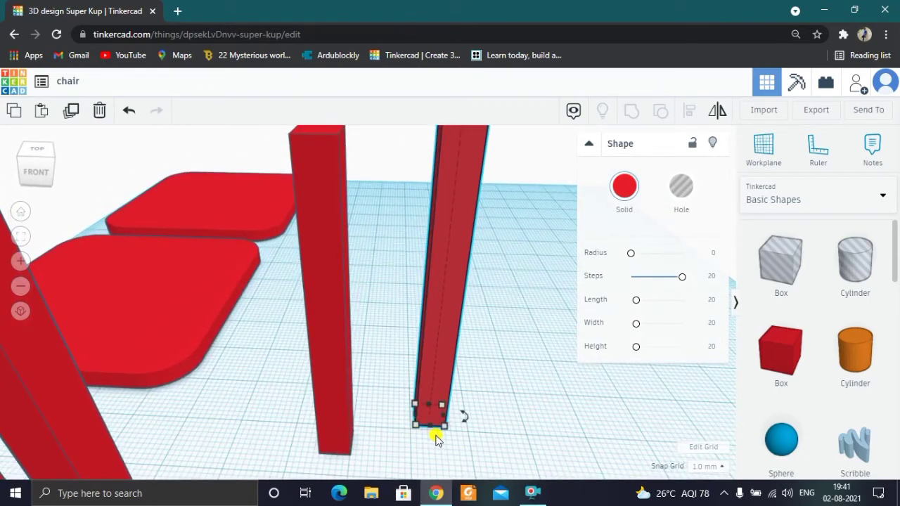
pyautogui.moveTo(436, 437); pyautogui.dragTo(435, 438)
pyautogui.press('Left')
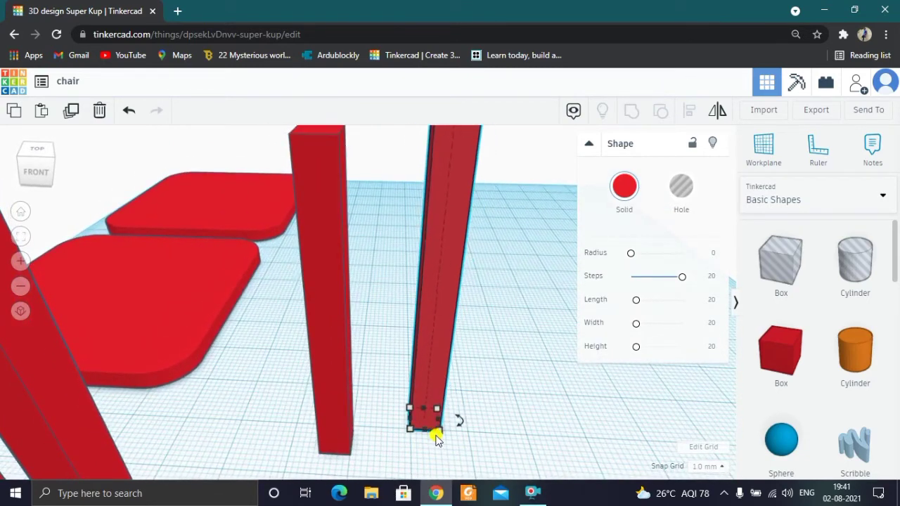
# - Move the first post 33 mm right and 7 mm back past its neighbour, and nudge it further right to widen the gap
pyautogui.scroll(-5, 453, 430)
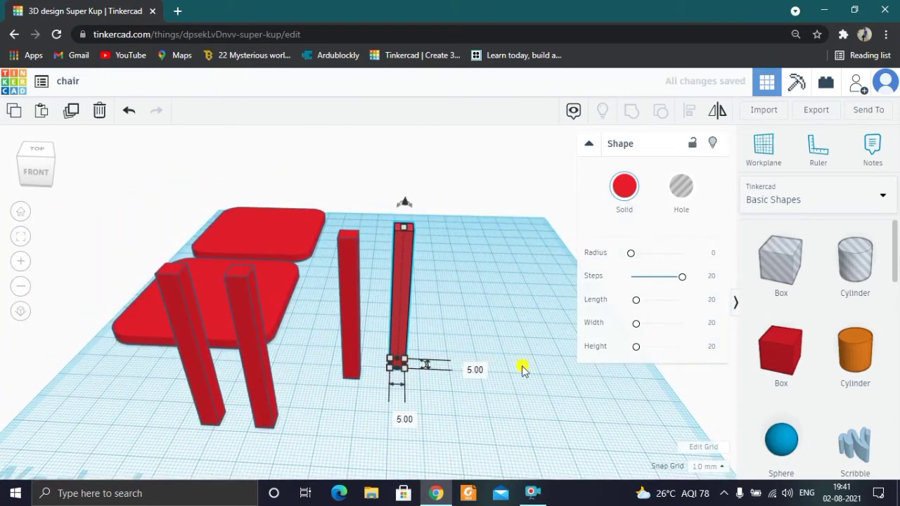
pyautogui.moveTo(368, 456); pyautogui.dragTo(366, 418, button='right')
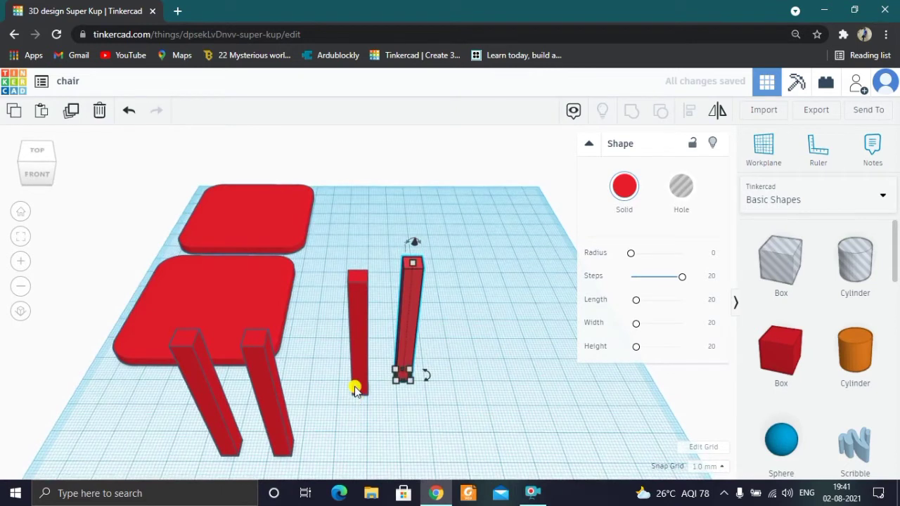
pyautogui.moveTo(417, 391); pyautogui.dragTo(450, 387)
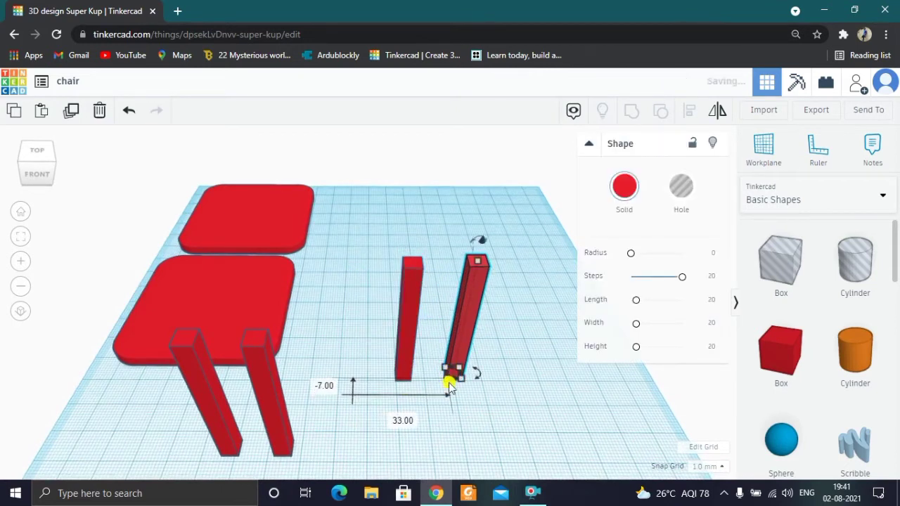
pyautogui.press('Right')
pyautogui.press('Right')
pyautogui.press('Right')
pyautogui.press('Right')
pyautogui.press('Right')
pyautogui.press('Right')
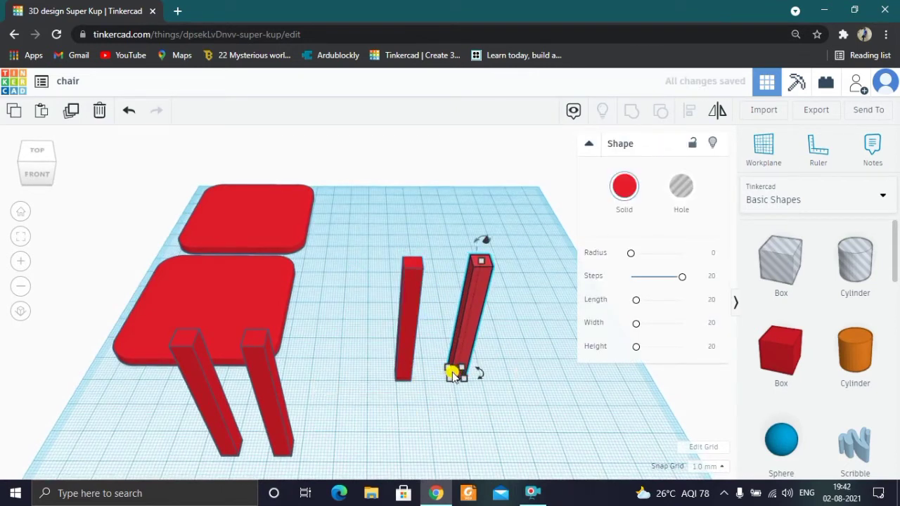
pyautogui.press('Right')
pyautogui.press('Right')
pyautogui.press('Right')
pyautogui.press('Right')
pyautogui.press('Right')
pyautogui.press('Right')
pyautogui.press('Right')
pyautogui.press('Right')
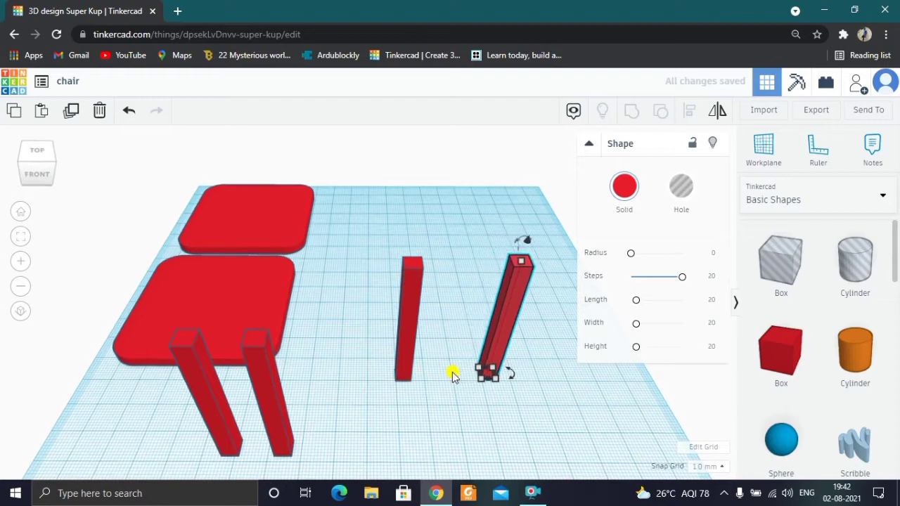
pyautogui.press('Right')
pyautogui.press('Right')
pyautogui.press('Right')
pyautogui.press('Right')
pyautogui.press('Right')
pyautogui.press('Right')
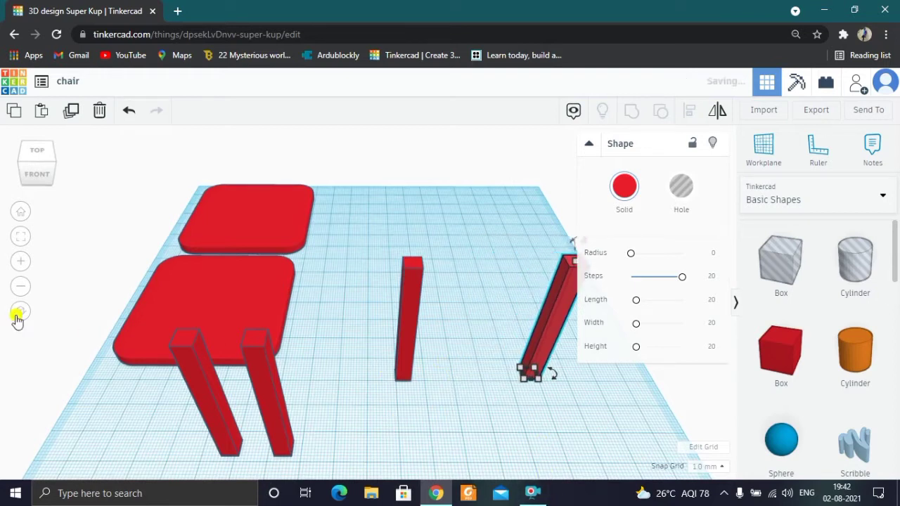
# - Move the right post in front of the slabs 39 mm right and 73 mm back, behind the left standing post
pyautogui.press('f')
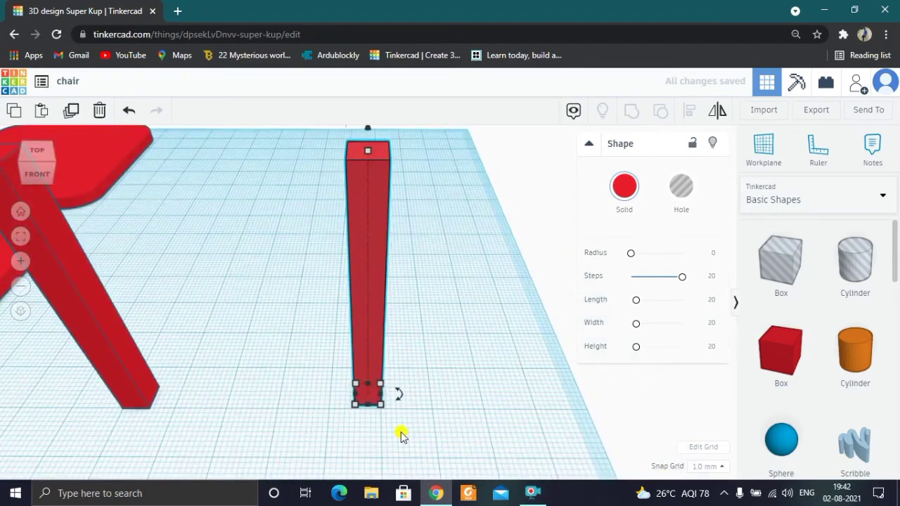
pyautogui.moveTo(401, 436); pyautogui.dragTo(324, 440, button='right')
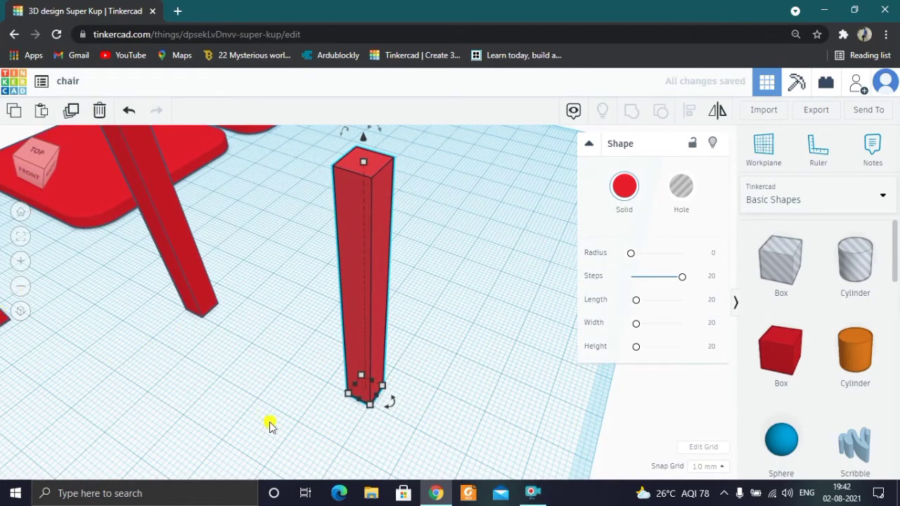
pyautogui.moveTo(387, 399)
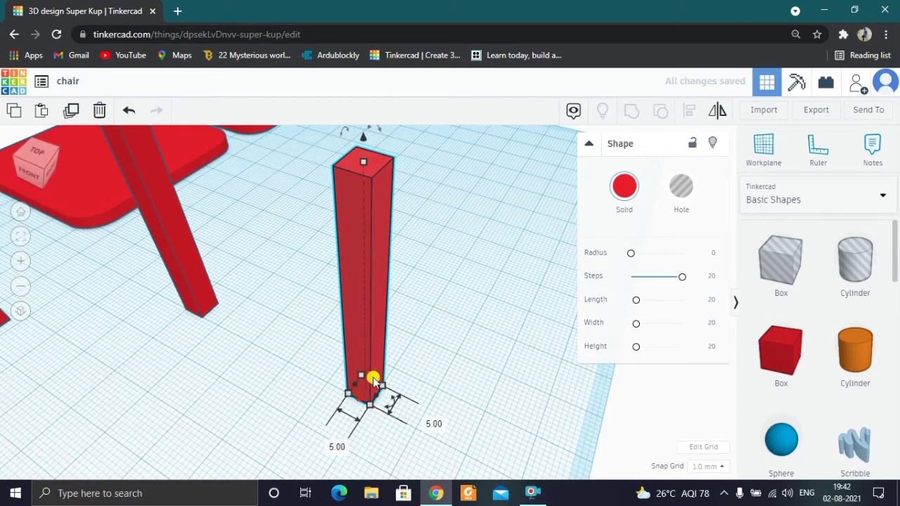
pyautogui.moveTo(265, 434); pyautogui.dragTo(324, 397, button='right')
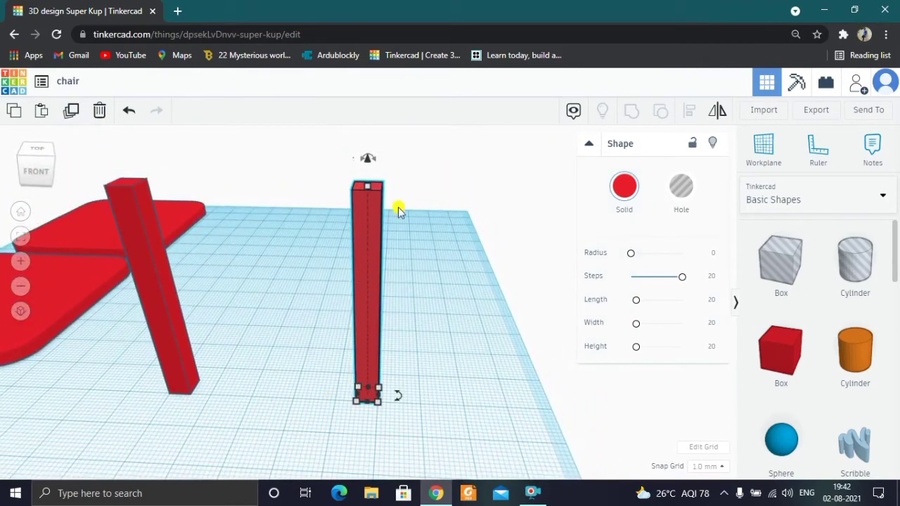
pyautogui.moveTo(232, 452); pyautogui.dragTo(264, 432, button='right')
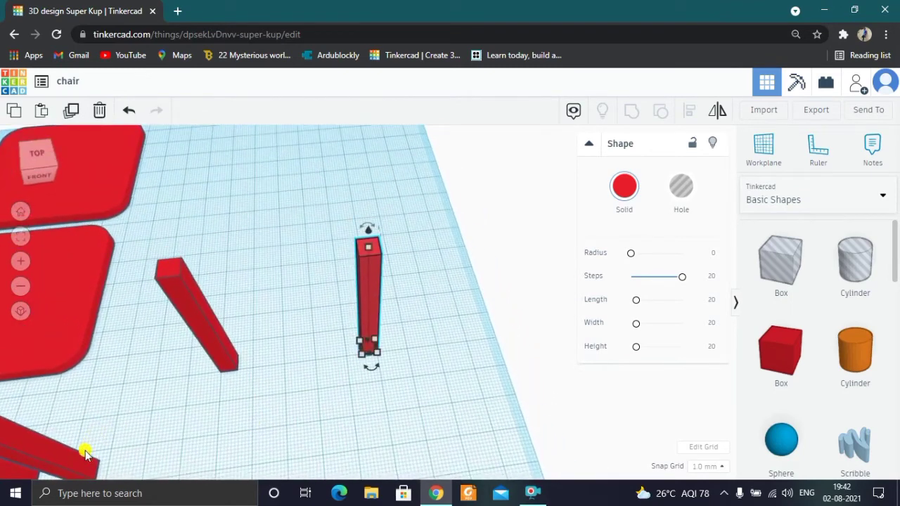
pyautogui.moveTo(60, 464); pyautogui.dragTo(238, 240)
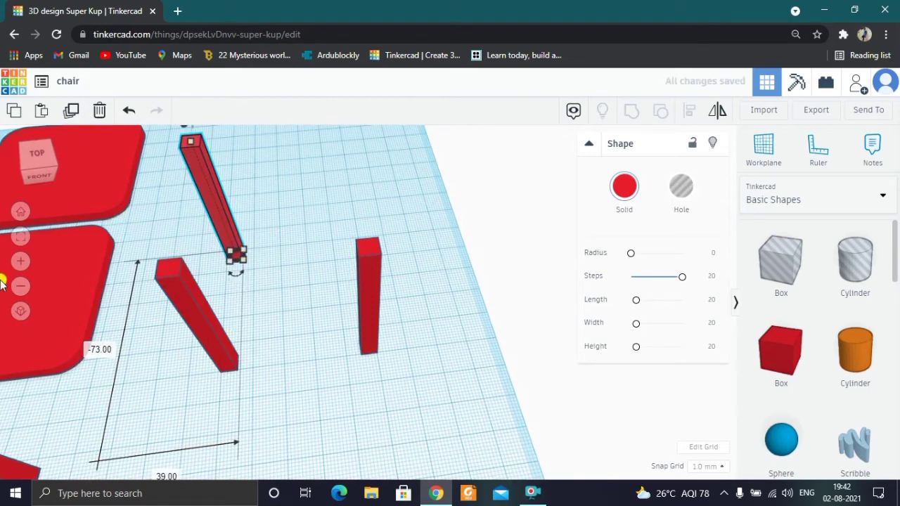
# - Move the last post in front of the slabs 99 mm right and 73 mm back to form the fourth corner of a rectangle
pyautogui.click(20, 235)
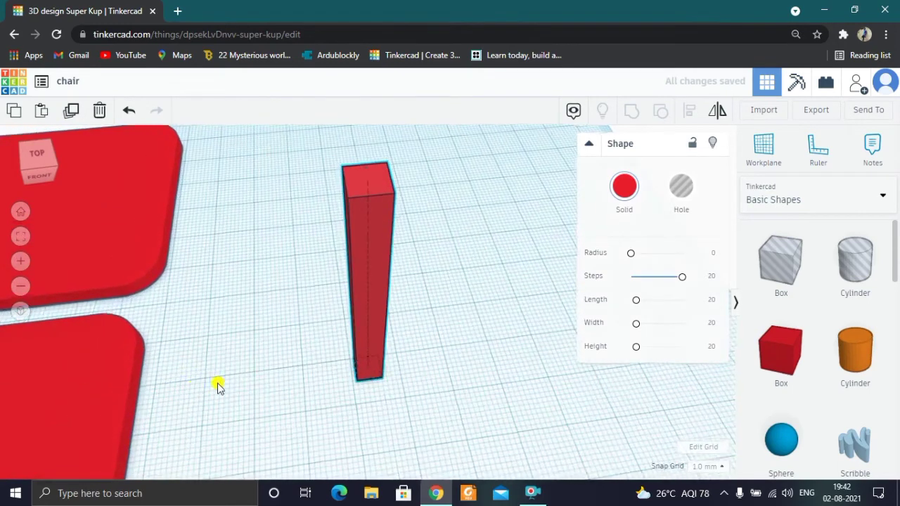
pyautogui.moveTo(218, 387); pyautogui.dragTo(381, 401, button='right')
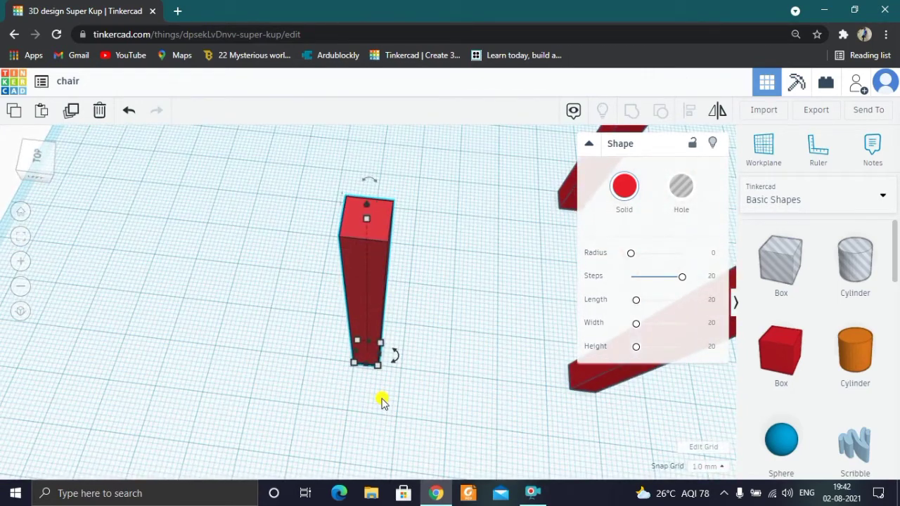
pyautogui.moveTo(316, 439); pyautogui.dragTo(645, 420, button='right')
pyautogui.scroll(-5, 462, 364)
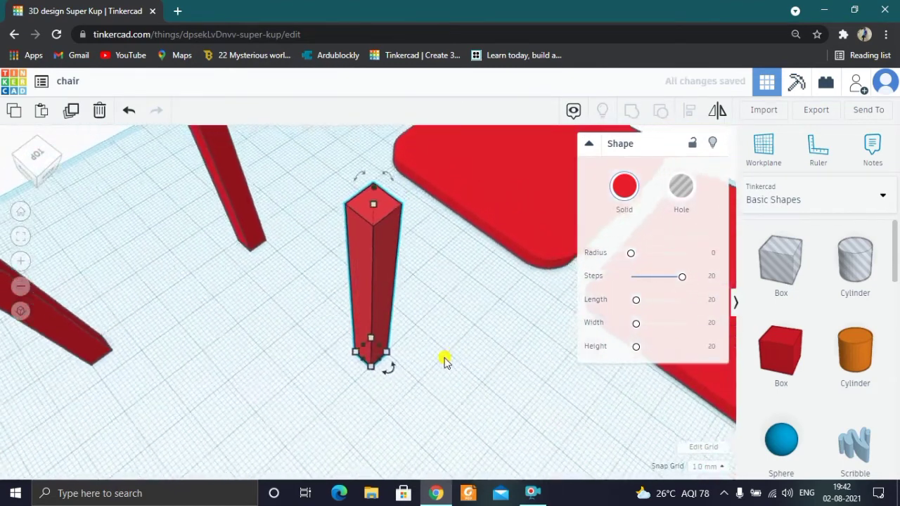
pyautogui.moveTo(345, 158); pyautogui.dragTo(302, 394)
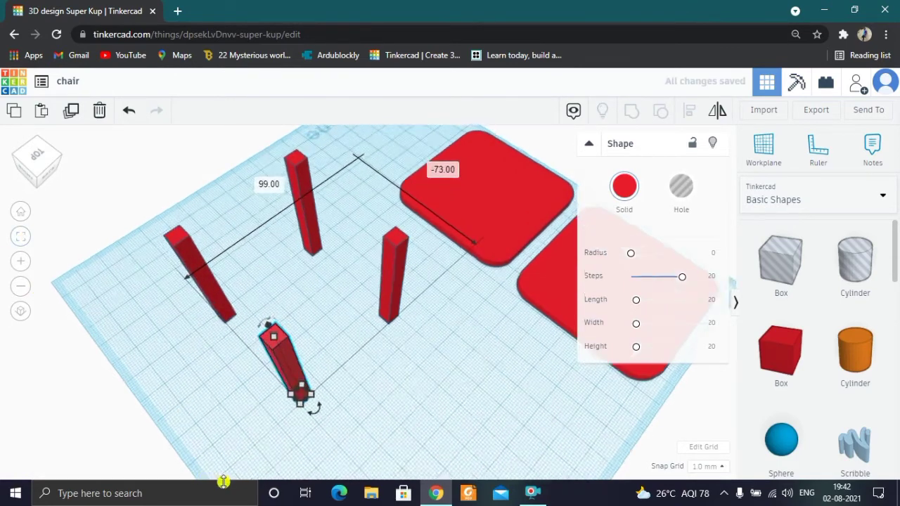
pyautogui.click(21, 237)
pyautogui.moveTo(366, 432)
pyautogui.mouseDown(button='right')
pyautogui.moveTo(381, 432)
pyautogui.moveTo(390, 418)
pyautogui.moveTo(443, 418)
pyautogui.moveTo(317, 412)
pyautogui.moveTo(366, 417)
pyautogui.mouseUp(button='right')
pyautogui.scroll(-10, 244, 432)
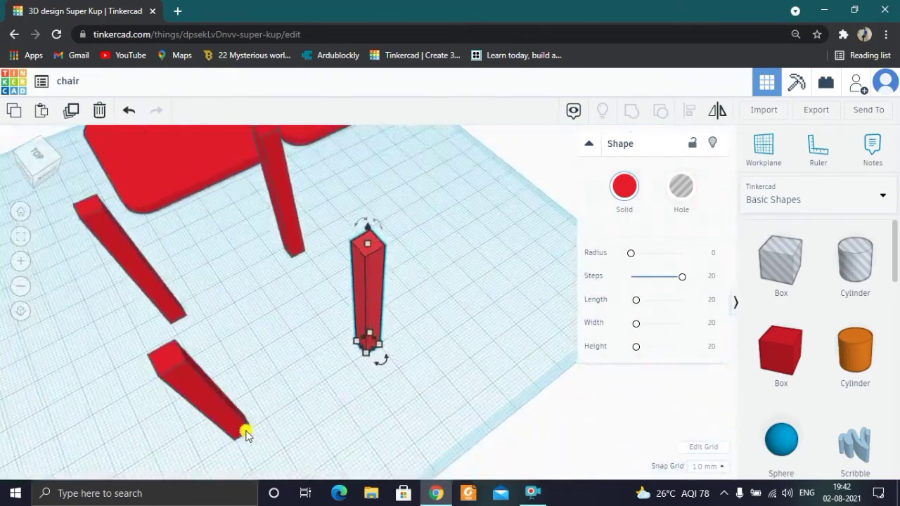
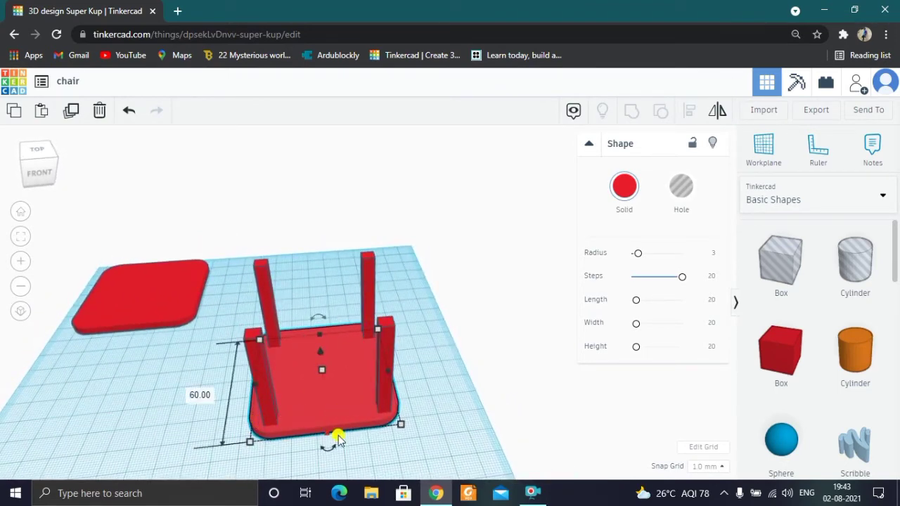
# - Nudge the slab beneath the four legs slightly right and toward the front so the legs sit evenly within it
pyautogui.moveTo(381, 472); pyautogui.dragTo(373, 475, button='right')
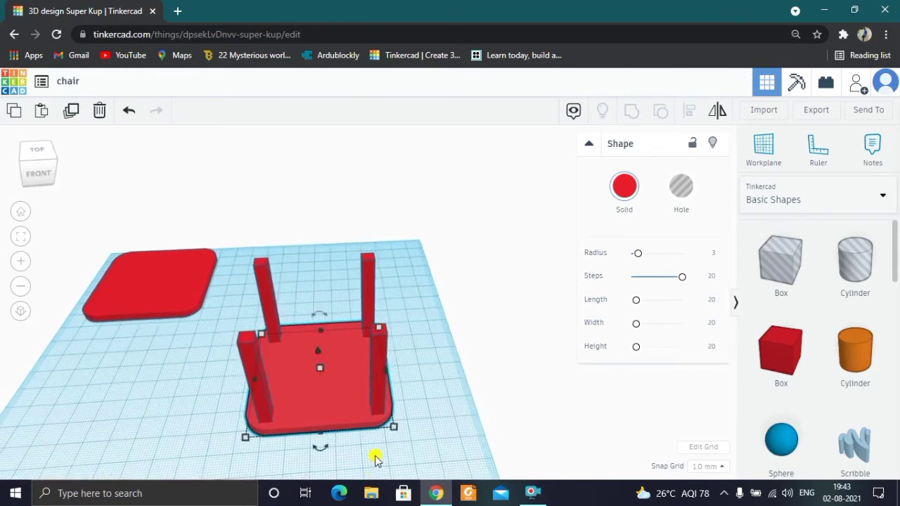
pyautogui.press('Right')
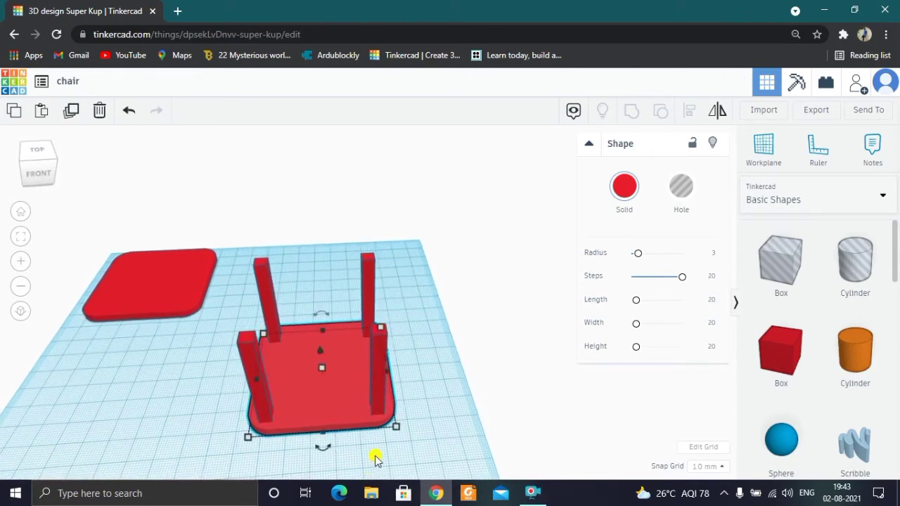
pyautogui.moveTo(157, 429); pyautogui.dragTo(387, 443, button='right')
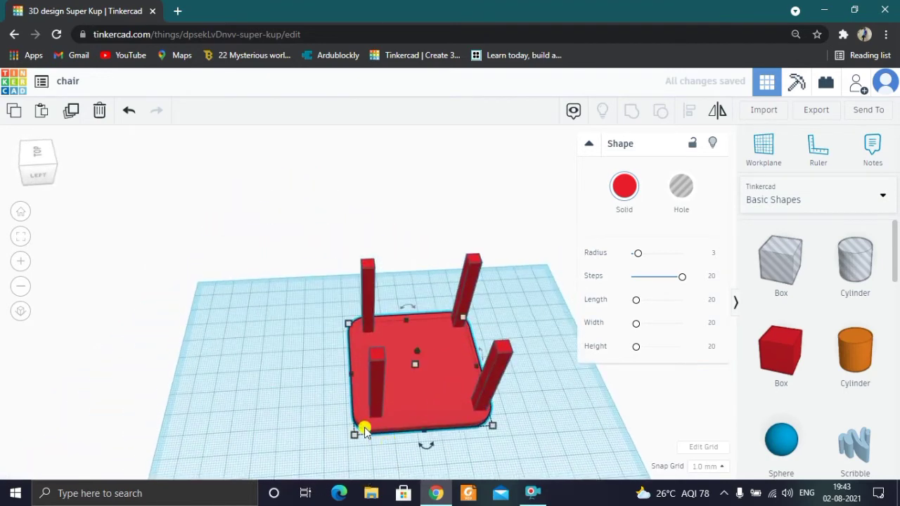
pyautogui.press('Right')
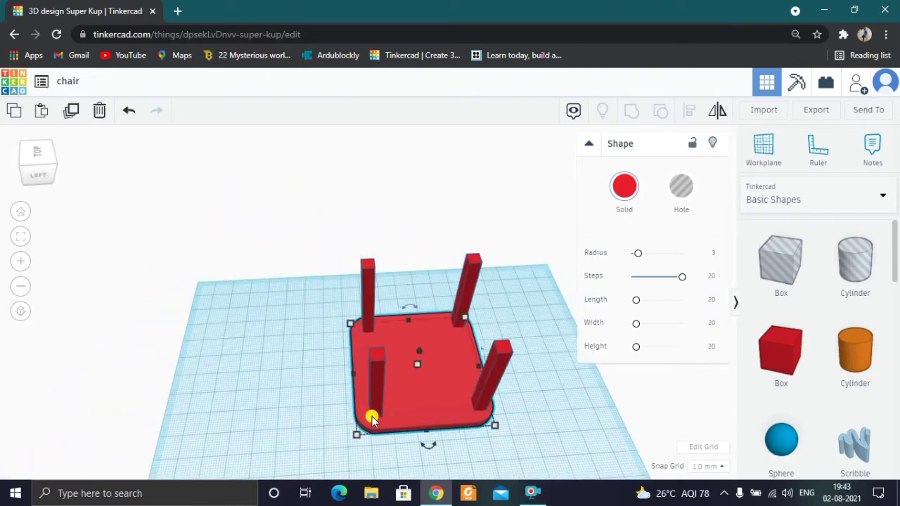
pyautogui.press('Right')
# - Raise the slab from the workplane to the tops of the four legs to form the seat
pyautogui.moveTo(566, 431); pyautogui.dragTo(352, 415, button='right')
pyautogui.moveTo(414, 457); pyautogui.dragTo(275, 437, button='right')
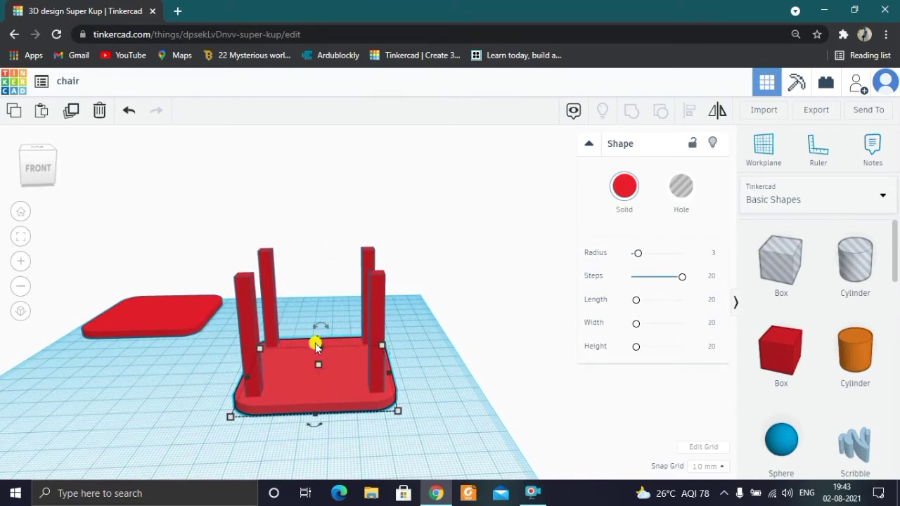
pyautogui.moveTo(316, 344); pyautogui.dragTo(312, 235)
pyautogui.moveTo(296, 426); pyautogui.dragTo(331, 455, button='right')
pyautogui.moveTo(374, 421); pyautogui.dragTo(346, 418, button='right')
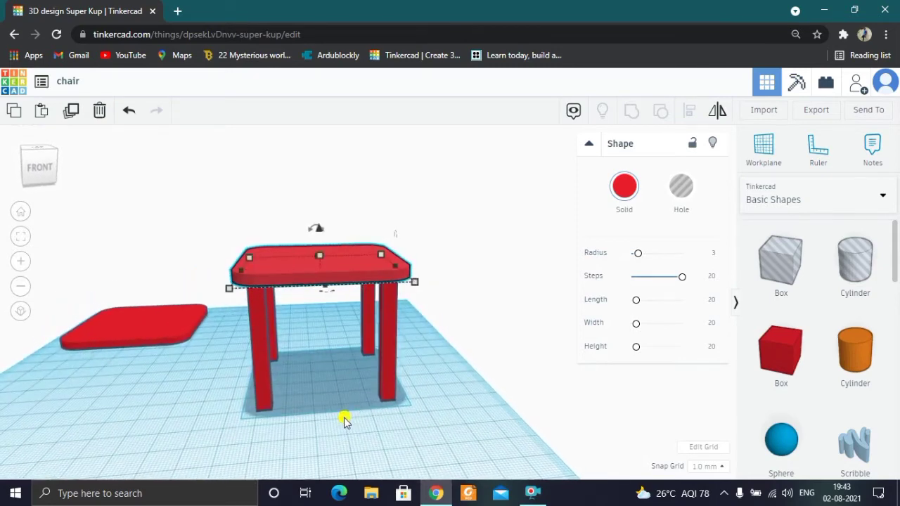
# - Group the seat slab and the four legs into one shape
pyautogui.click(489, 451)
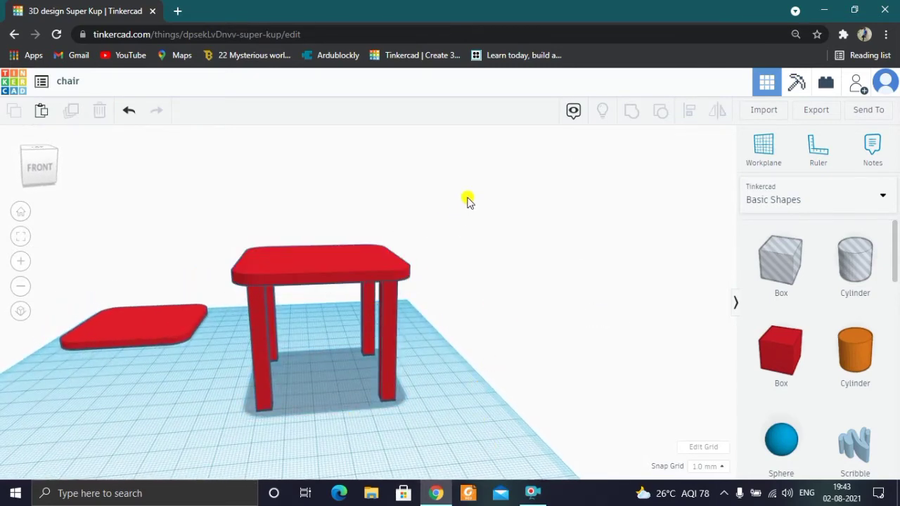
pyautogui.moveTo(467, 197); pyautogui.dragTo(237, 429)
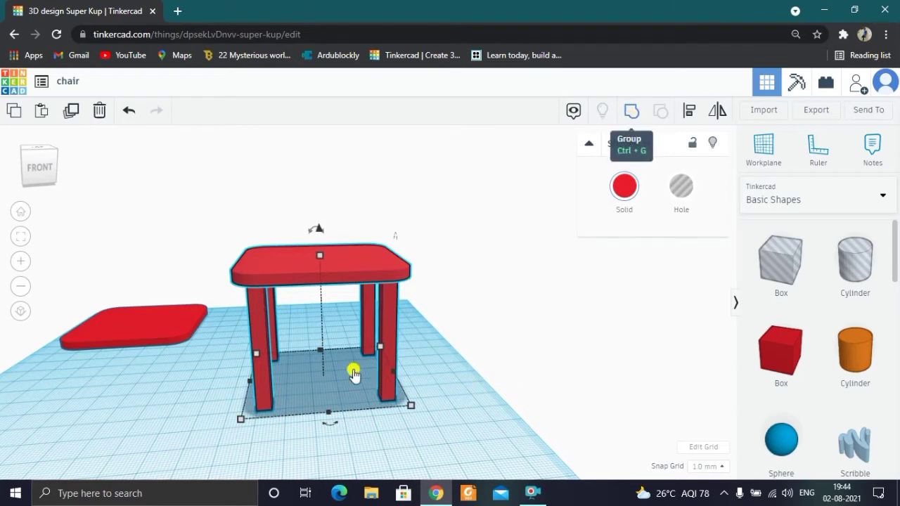
pyautogui.hotkey('ctrl', 'g')
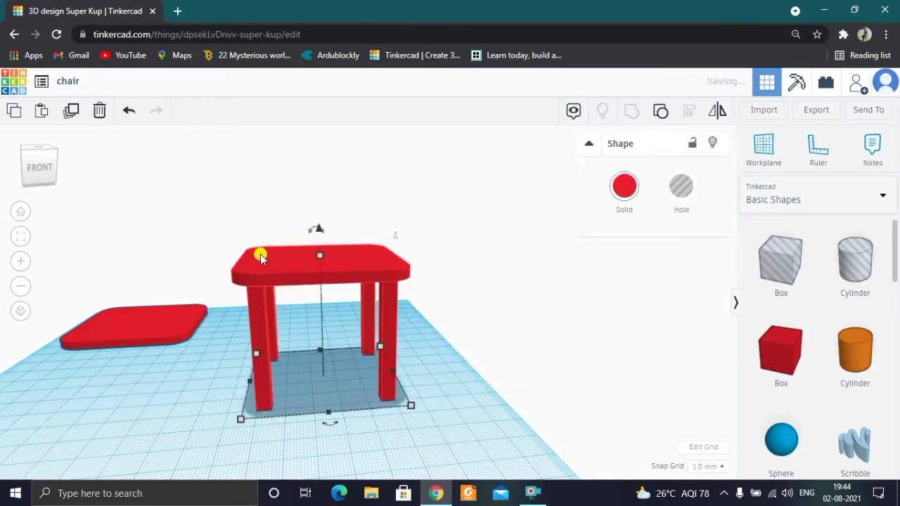
# - Move the loose slab across the workplane to just behind the grouped seat and legs
pyautogui.moveTo(432, 374); pyautogui.dragTo(391, 353, button='right')
pyautogui.moveTo(353, 320); pyautogui.dragTo(371, 360)
pyautogui.moveTo(120, 362); pyautogui.dragTo(237, 402, button='right')
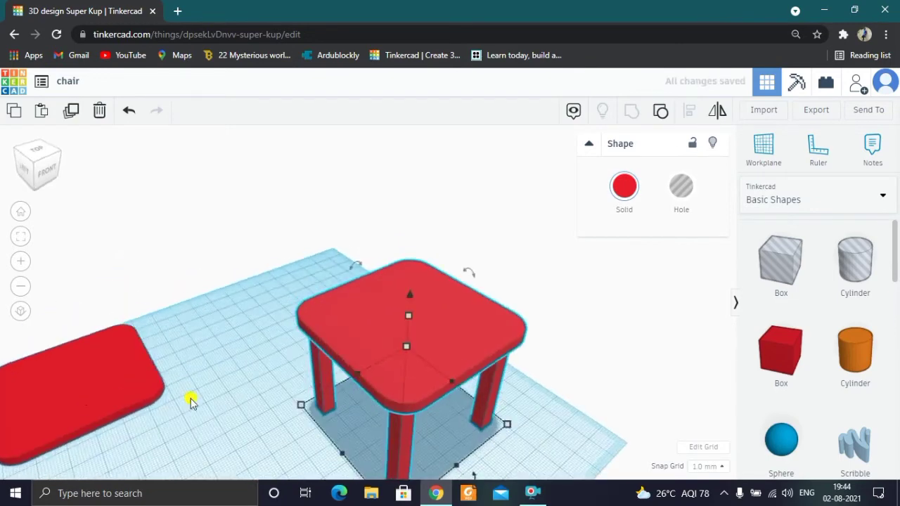
pyautogui.moveTo(206, 442); pyautogui.dragTo(128, 437, button='right')
pyautogui.moveTo(224, 432); pyautogui.dragTo(220, 406, button='right')
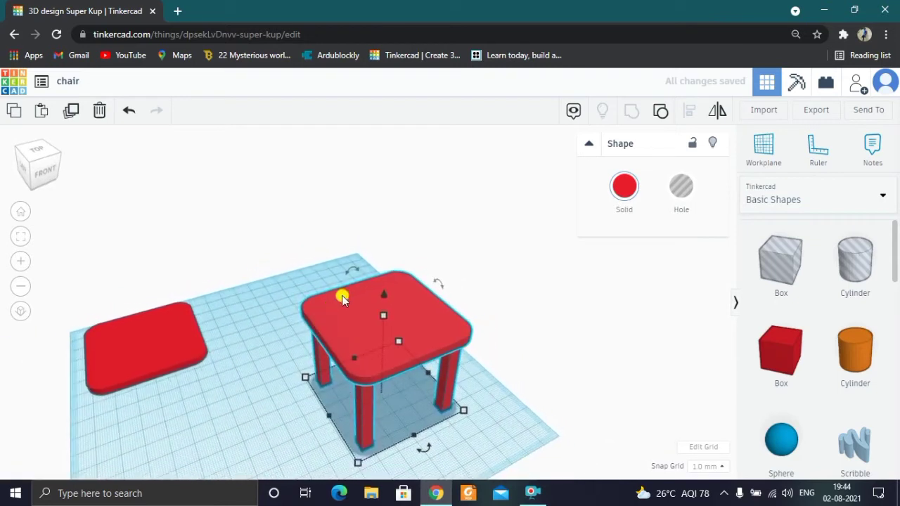
pyautogui.moveTo(146, 362); pyautogui.dragTo(145, 359, button='right')
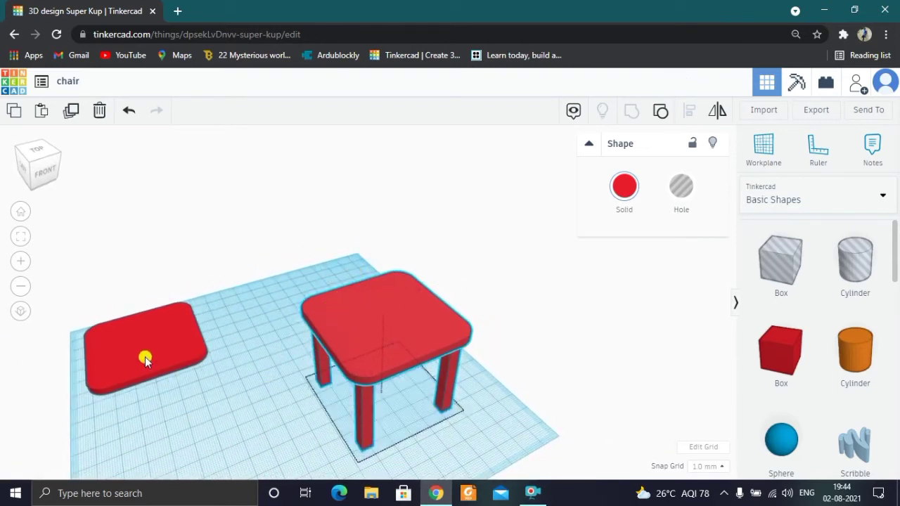
pyautogui.moveTo(144, 362); pyautogui.dragTo(317, 356)
pyautogui.moveTo(318, 355); pyautogui.dragTo(416, 438, button='right')
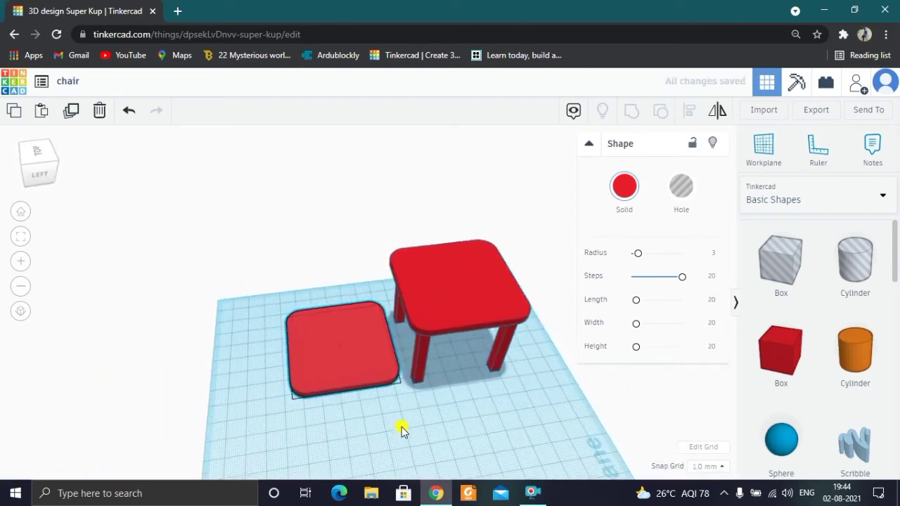
# - Rotate the loose slab about 74° so it stands as a backrest leaning away from the seat
pyautogui.click(360, 352)
pyautogui.moveTo(429, 444); pyautogui.dragTo(420, 418, button='right')
pyautogui.scroll(2, 350, 422)
pyautogui.moveTo(334, 314); pyautogui.dragTo(339, 311)
pyautogui.moveTo(339, 271); pyautogui.dragTo(426, 305)
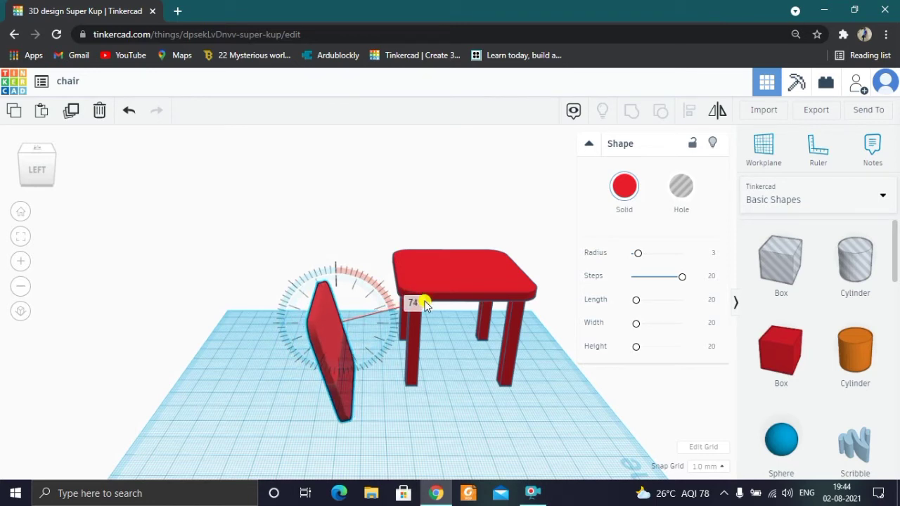
pyautogui.moveTo(424, 300); pyautogui.dragTo(419, 306)
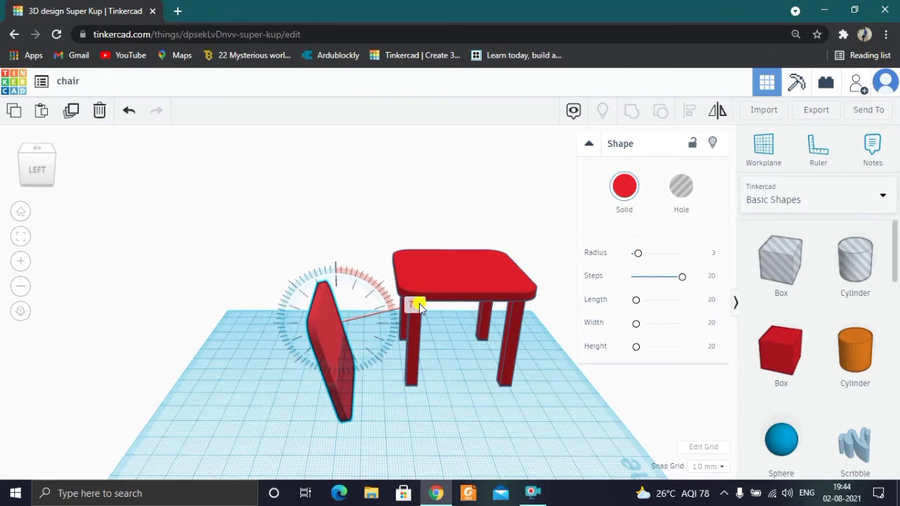
pyautogui.moveTo(418, 304); pyautogui.dragTo(418, 305)
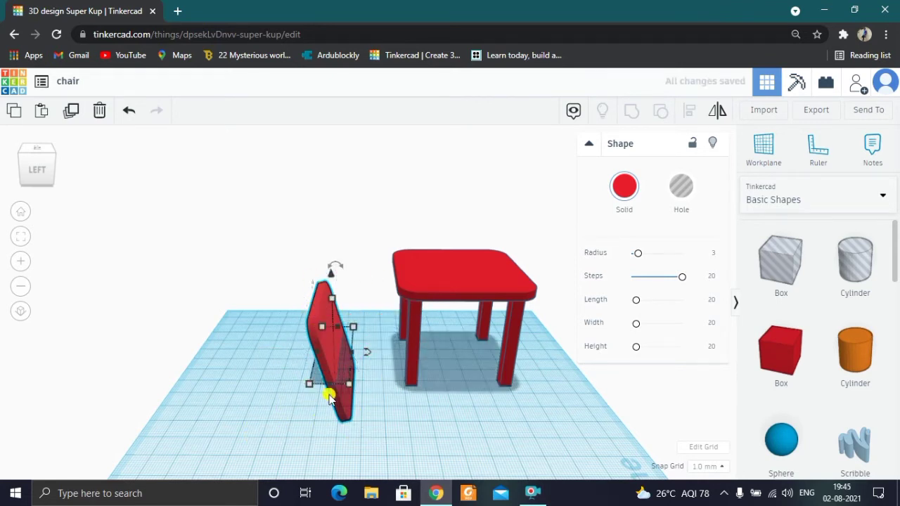
# - Raise the tilted backrest to 37 mm above the workplane and nudge it forward into the seat's rear edge
pyautogui.moveTo(365, 428)
pyautogui.mouseDown(button='right')
pyautogui.moveTo(375, 385)
pyautogui.moveTo(375, 418)
pyautogui.mouseUp(button='right')
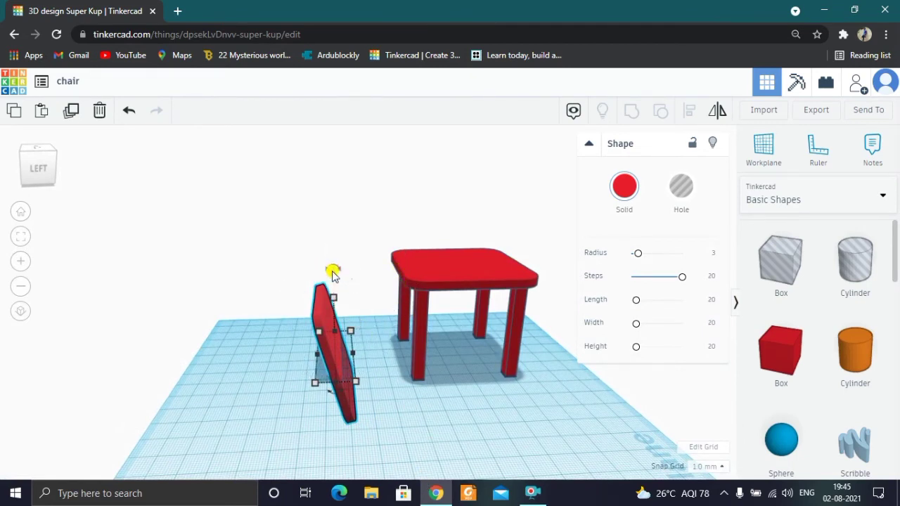
pyautogui.moveTo(332, 275); pyautogui.dragTo(328, 138)
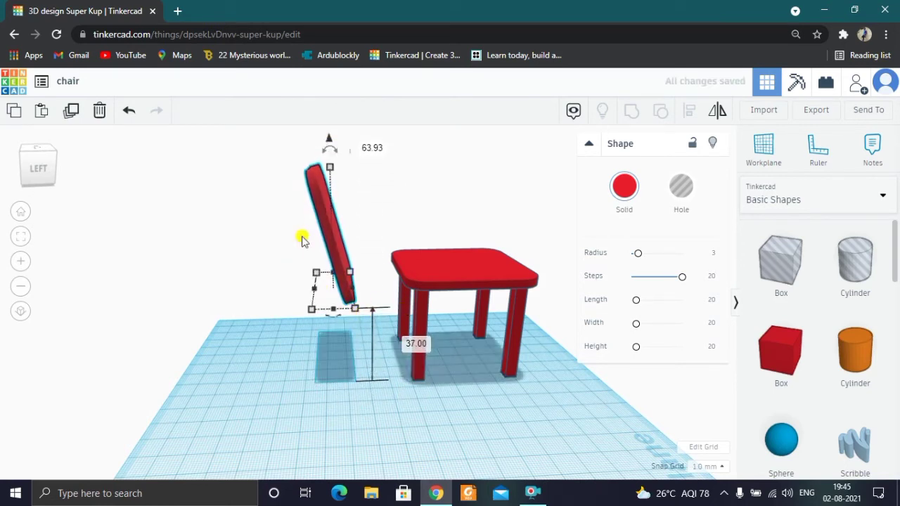
pyautogui.press('Right')
pyautogui.press('Right')
pyautogui.press('Right')
pyautogui.press('Right')
pyautogui.press('Right')
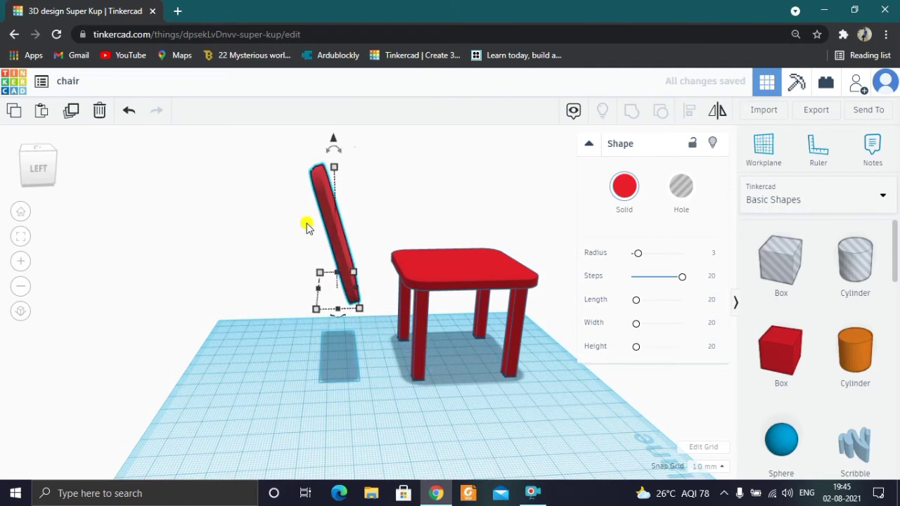
pyautogui.press('Right')
pyautogui.press('Right')
pyautogui.press('Right')
pyautogui.press('Right')
pyautogui.press('Right')
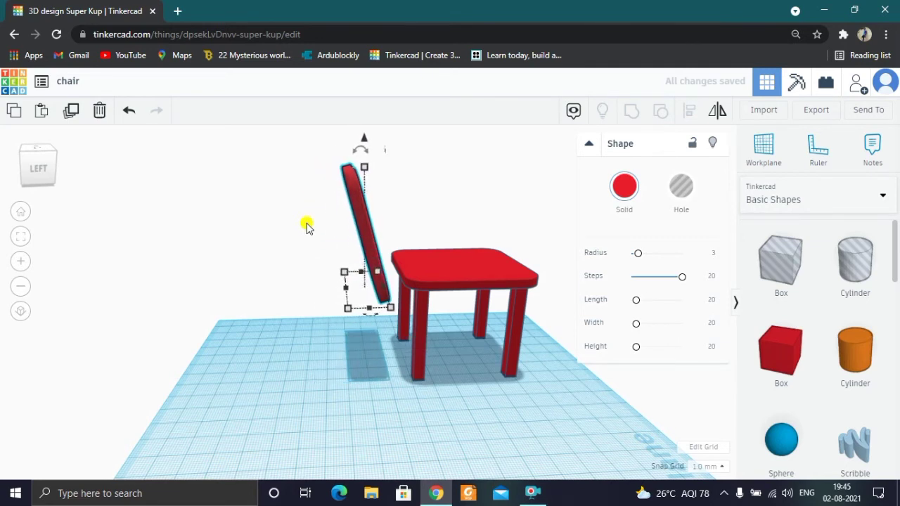
pyautogui.press('Right')
pyautogui.press('Right')
pyautogui.press('Right')
pyautogui.press('Right')
pyautogui.press('Right')
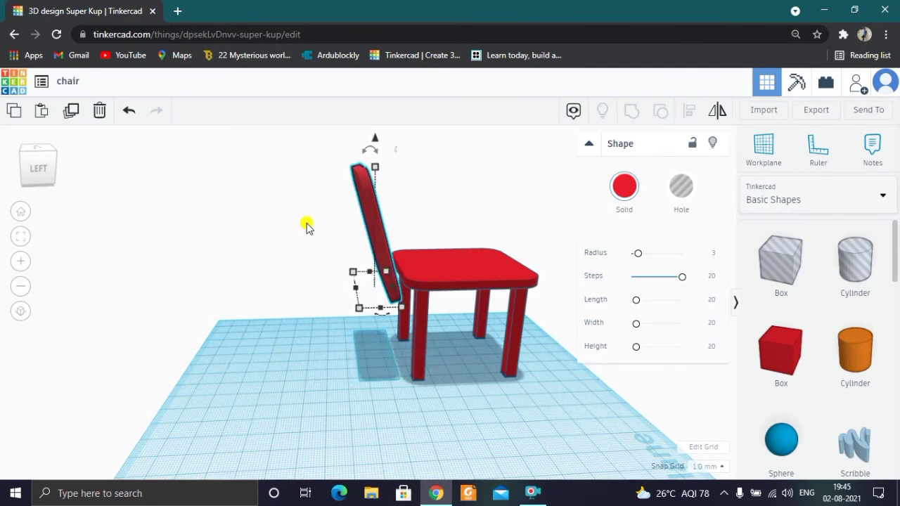
pyautogui.press('Right')
pyautogui.press('Right')
pyautogui.press('Right')
pyautogui.press('Right')
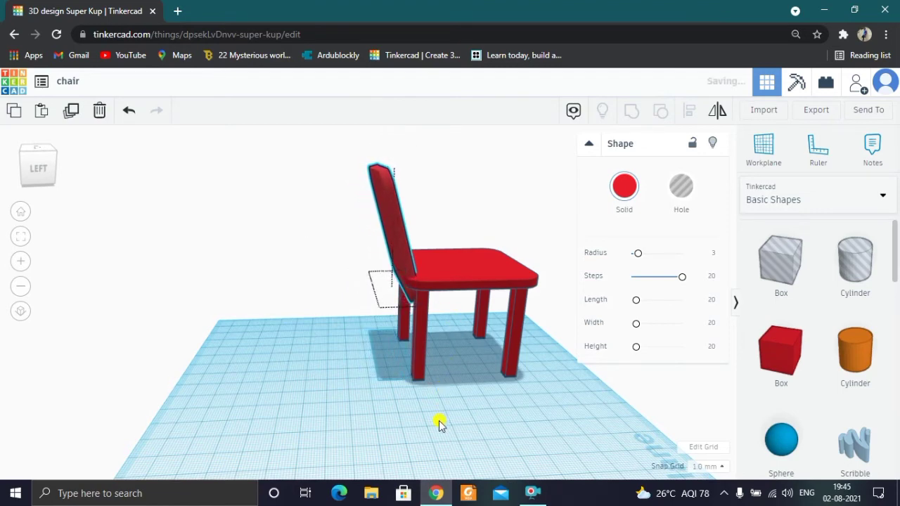
# - Raise the backrest to 46 mm above the workplane so its lower edge meets the seat
pyautogui.hotkey('ctrl', 'Left')
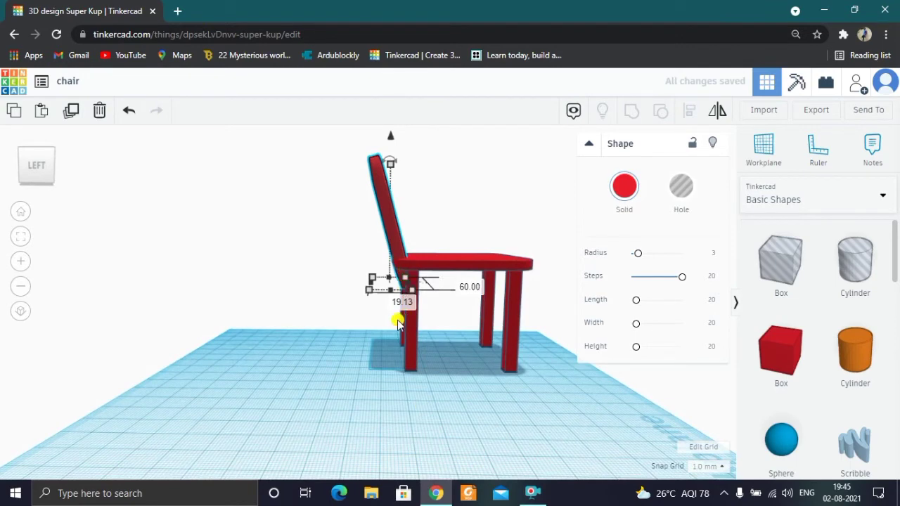
pyautogui.scroll(5, 398, 322)
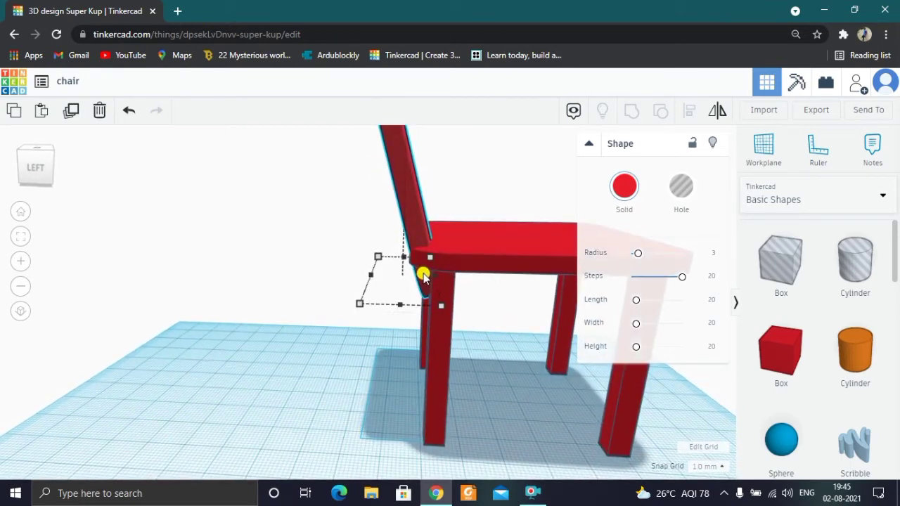
pyautogui.scroll(-5, 422, 283)
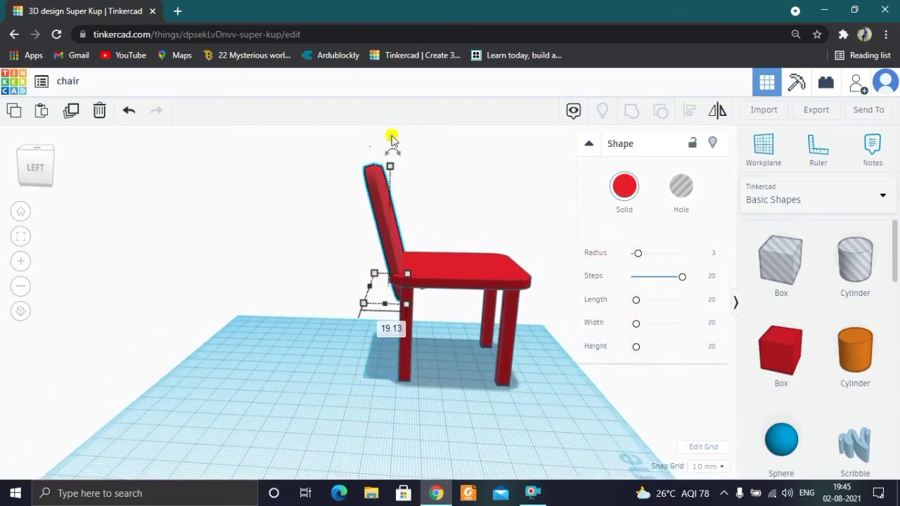
pyautogui.moveTo(392, 141); pyautogui.dragTo(386, 120)
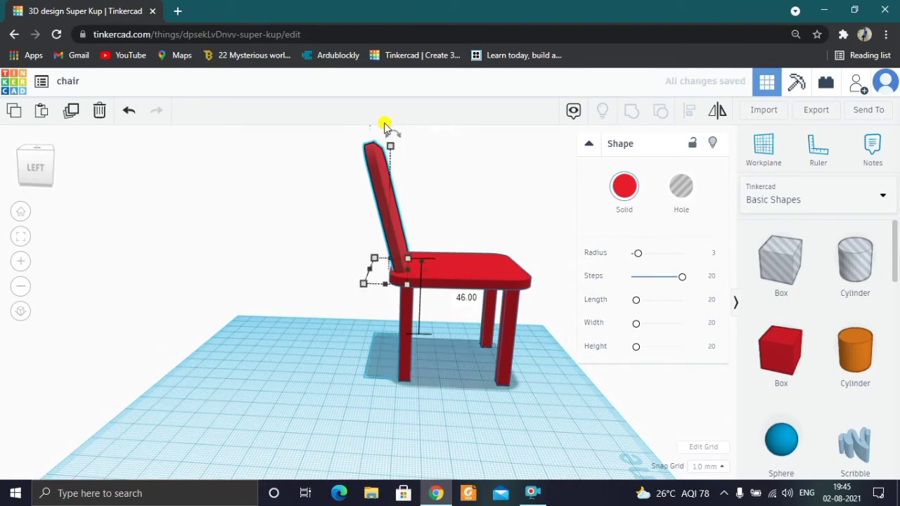
# - Nudge the backrest sideways, seen from behind, to line its side edges up with the seat
pyautogui.moveTo(328, 311); pyautogui.dragTo(211, 315, button='right')
pyautogui.scroll(4, 244, 336)
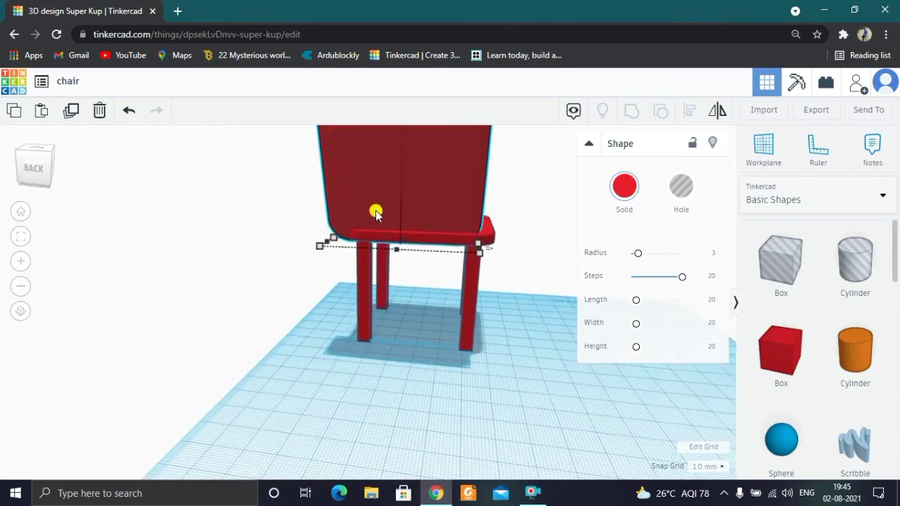
pyautogui.press('Right')
pyautogui.press('Right')
pyautogui.press('Right')
pyautogui.press('Right')
pyautogui.press('Right')
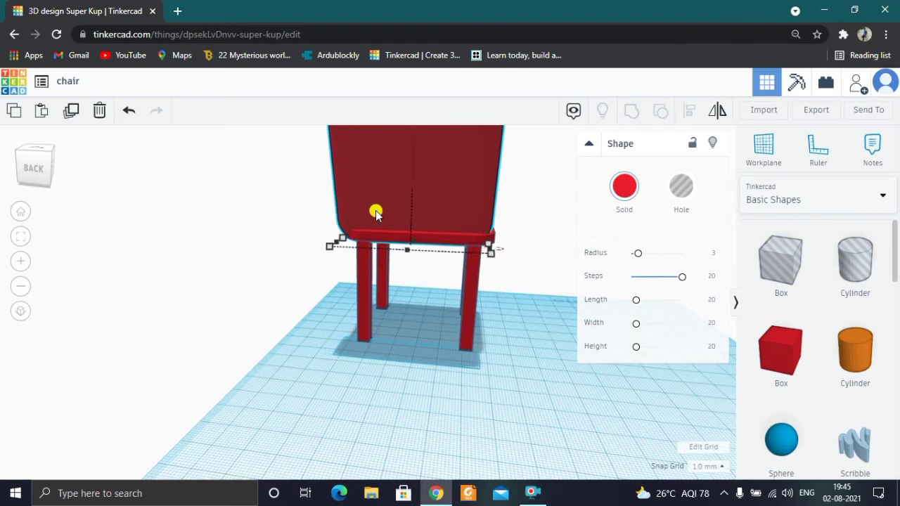
pyautogui.press('Right')
pyautogui.press('Right')
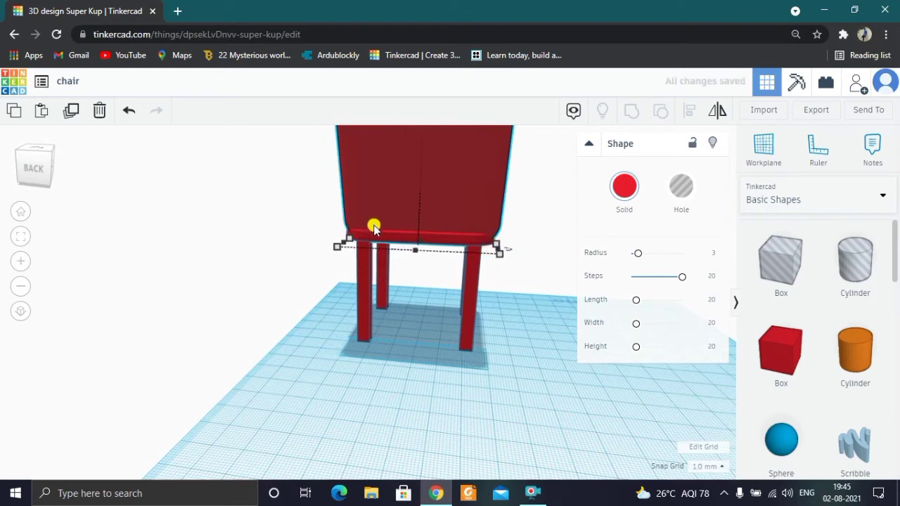
# - Nudge the backrest three increments backward toward the seat's rear edge
pyautogui.moveTo(530, 395); pyautogui.dragTo(425, 277, button='right')
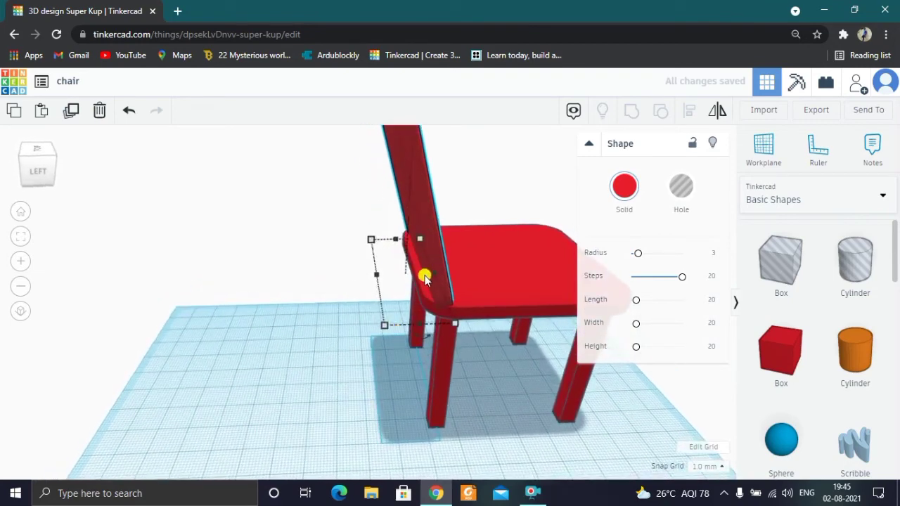
pyautogui.press('Left')
pyautogui.press('Left')
pyautogui.press('Left')
# - Group the backrest with the seat and legs into a single chair shape and deselect it
pyautogui.moveTo(394, 332); pyautogui.dragTo(288, 381, button='right')
pyautogui.scroll(-6, 312, 395)
pyautogui.click(301, 335)
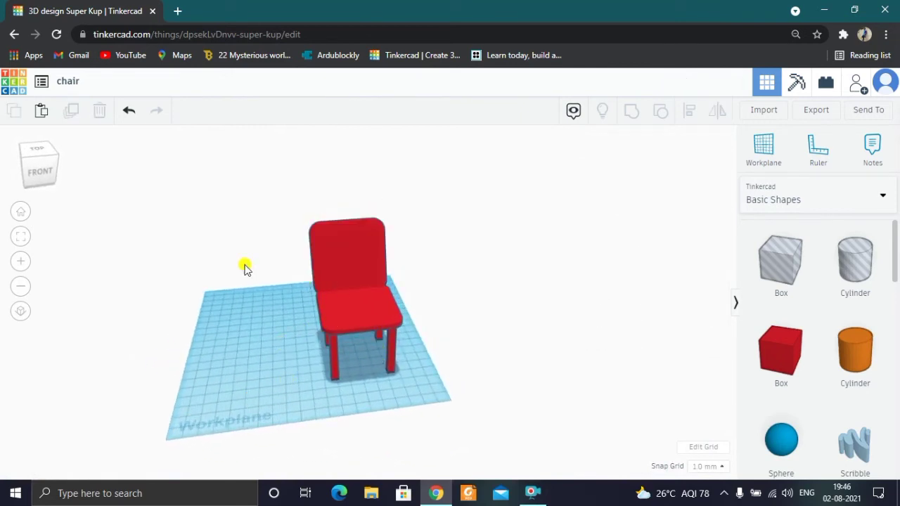
pyautogui.moveTo(260, 189); pyautogui.dragTo(431, 351)
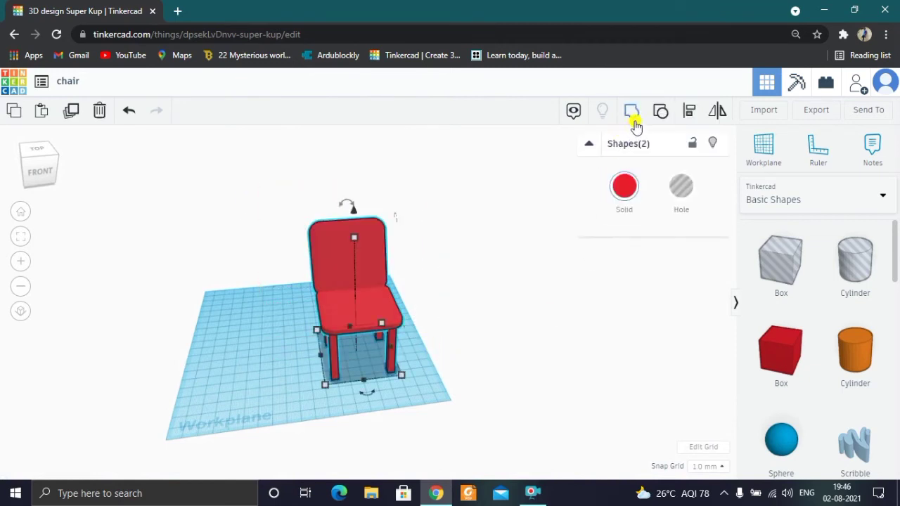
pyautogui.click(459, 315)
pyautogui.click(384, 211)
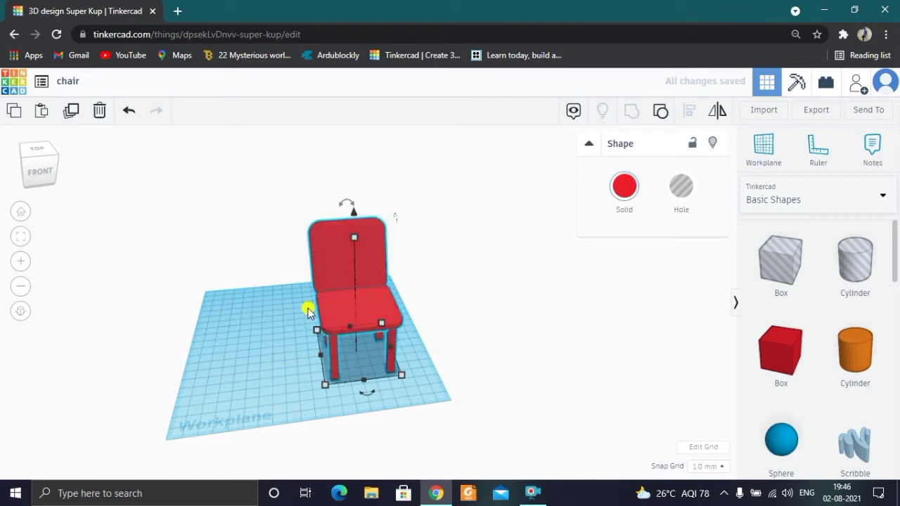
pyautogui.click(301, 274)
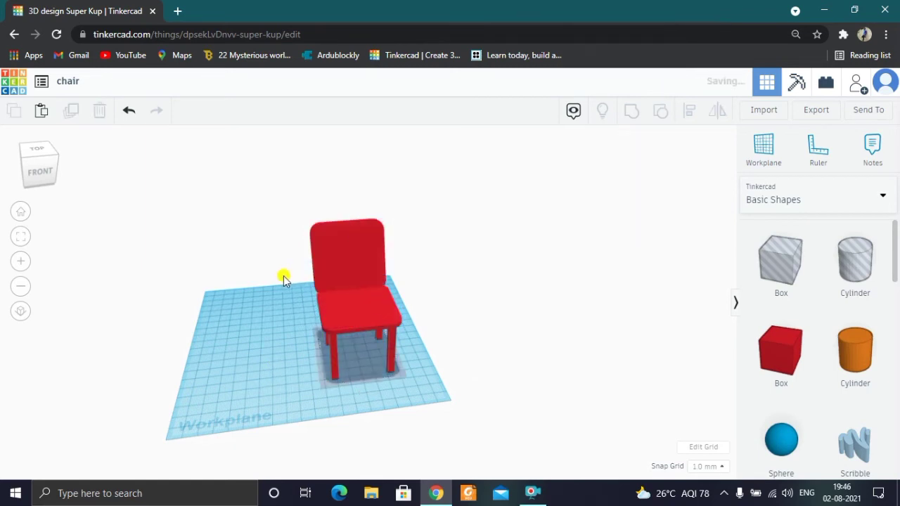
# - Move the grouped chair about 42 mm sideways and 17 mm forward, toward the middle of the workplane
pyautogui.scroll(5, 306, 373)
pyautogui.click(354, 311)
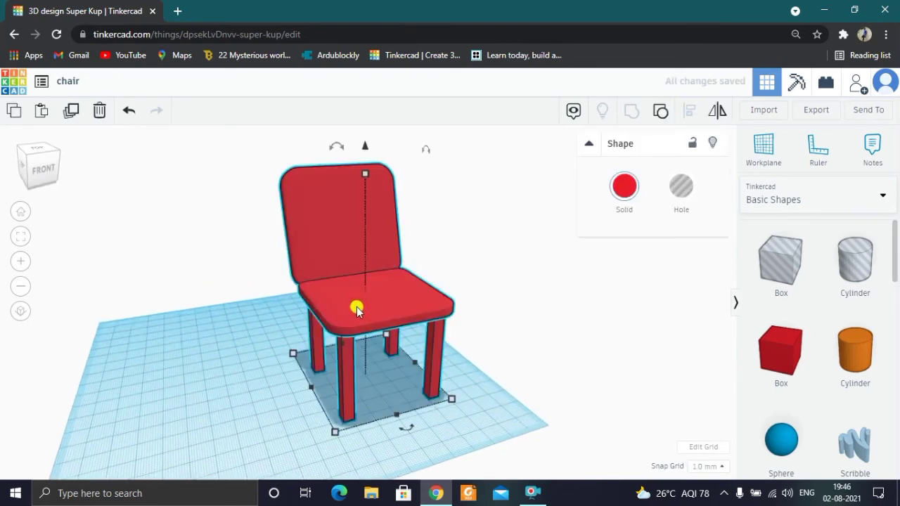
pyautogui.moveTo(355, 302); pyautogui.dragTo(257, 301)
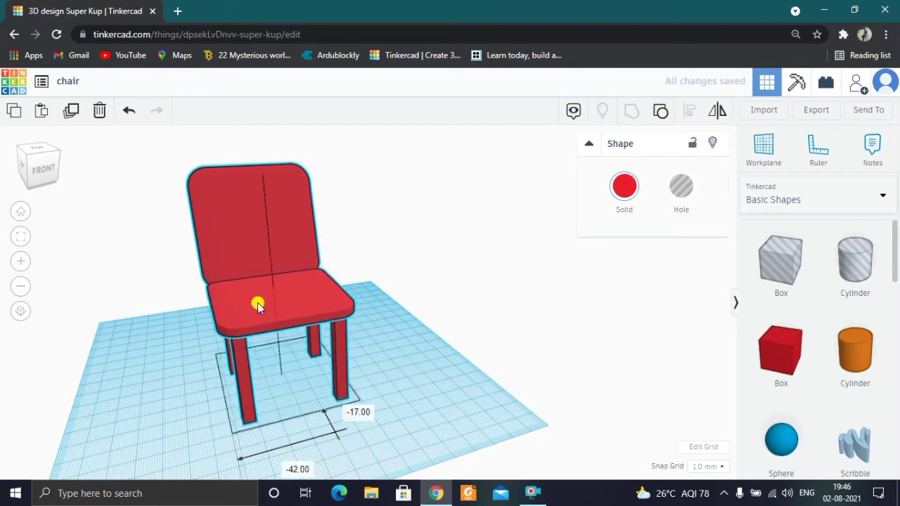
pyautogui.scroll(-5, 368, 342)
pyautogui.scroll(5, 359, 345)
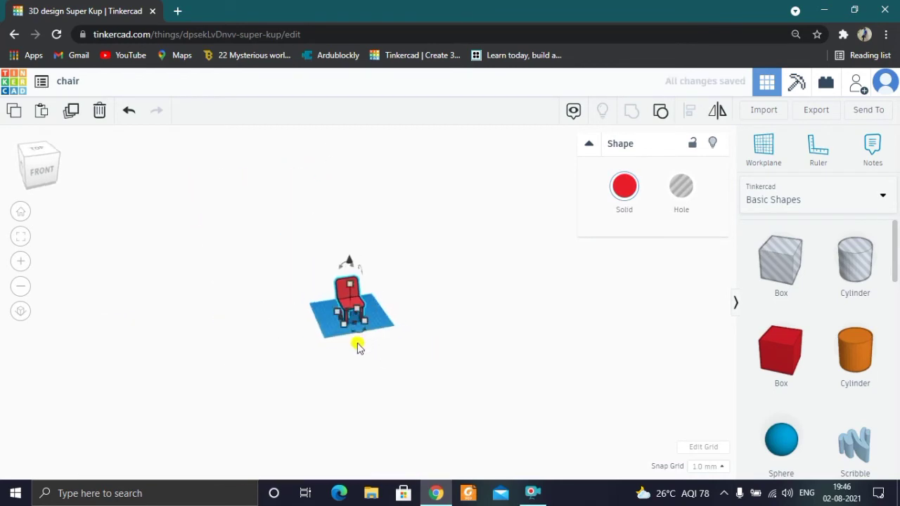
# - Recolour the whole chair with the light tan preset as its solid colour
pyautogui.scroll(3, 358, 344)
pyautogui.moveTo(357, 343); pyautogui.dragTo(293, 295, button='right')
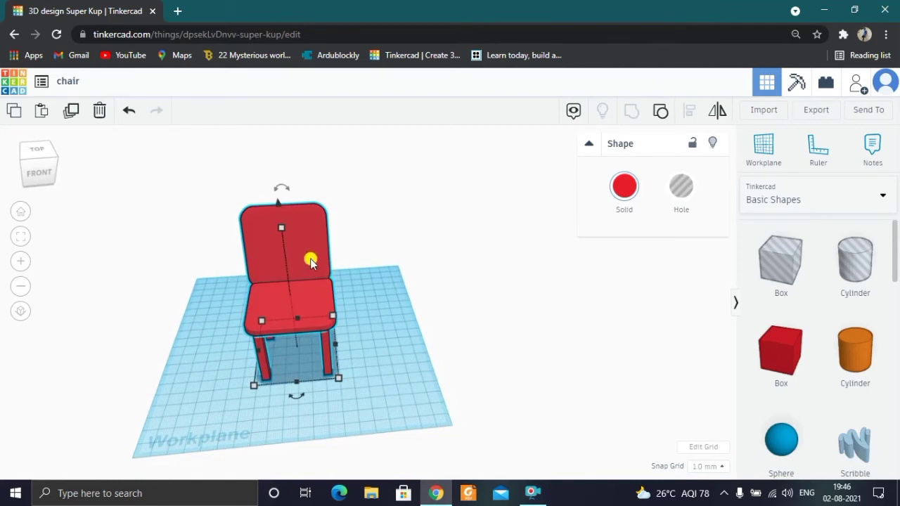
pyautogui.click(625, 187)
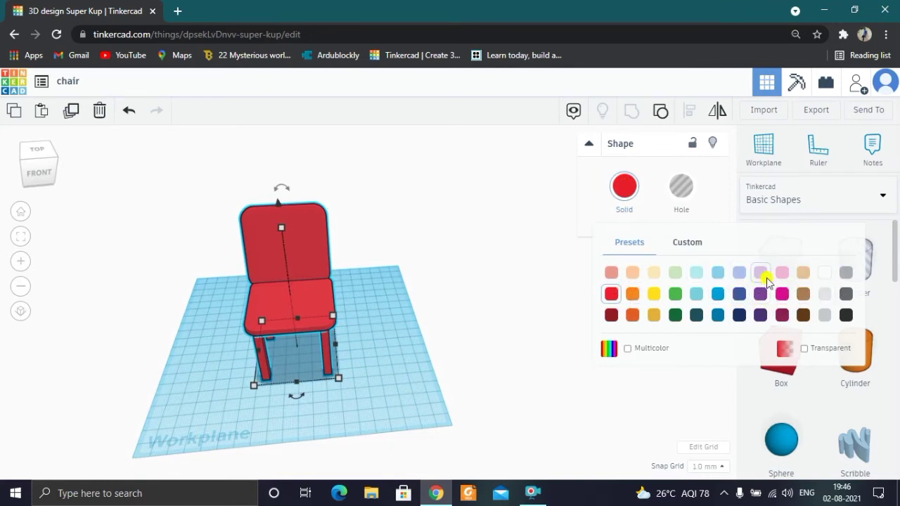
pyautogui.click(803, 274)
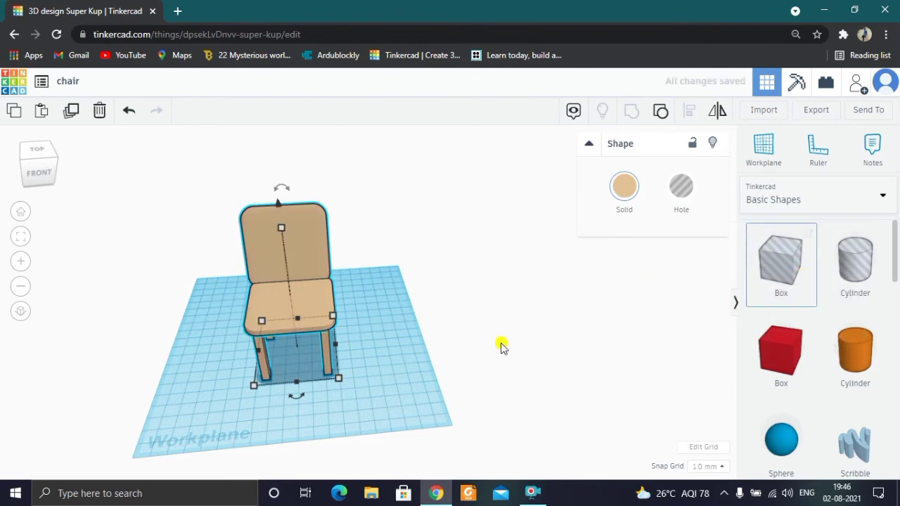
# - Examine the tan chair's backrest, seat and legs from several angles and distances
pyautogui.moveTo(383, 373); pyautogui.dragTo(362, 375, button='right')
pyautogui.scroll(3, 395, 378)
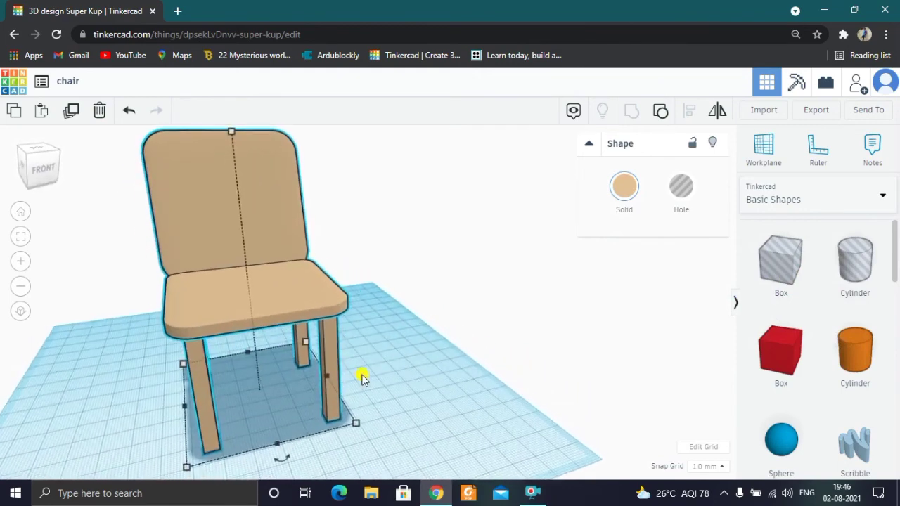
pyautogui.scroll(-1, 362, 375)
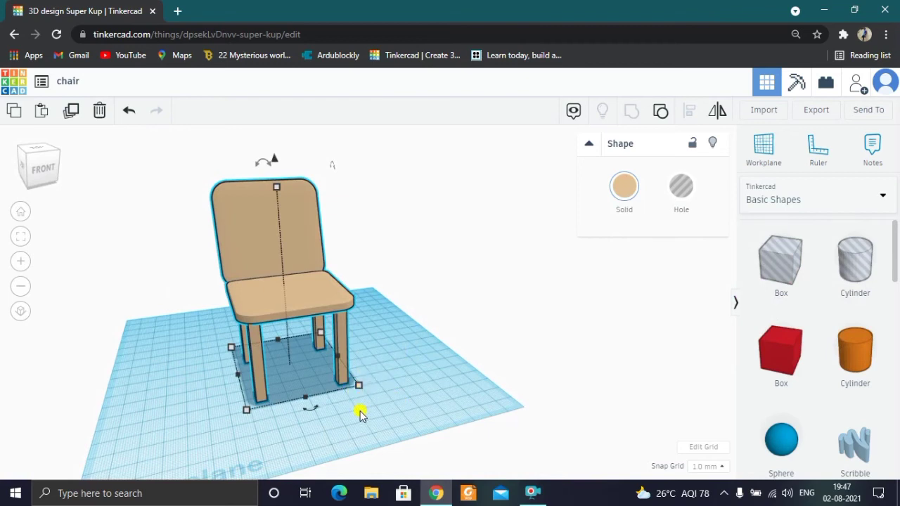
pyautogui.moveTo(445, 402); pyautogui.dragTo(488, 359, button='right')
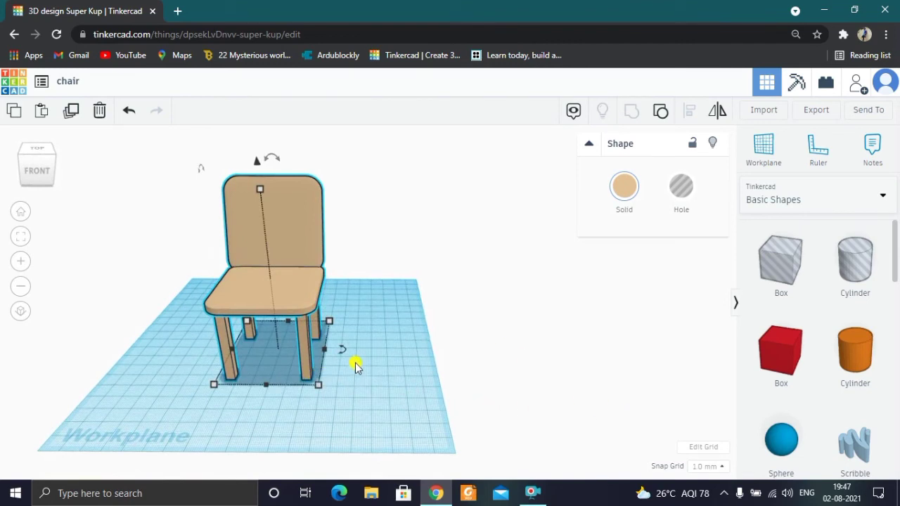
pyautogui.moveTo(374, 383); pyautogui.dragTo(355, 394, button='right')
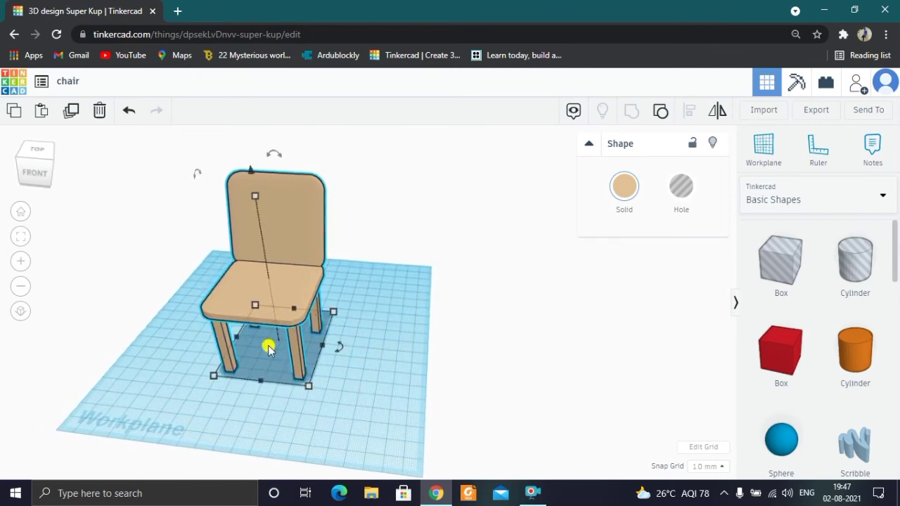
pyautogui.scroll(-5, 290, 336)
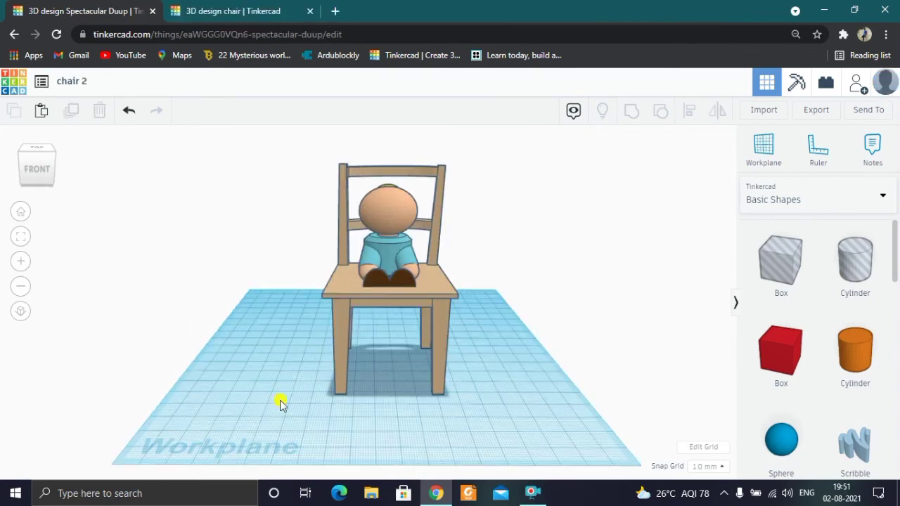
# - Examine the example designs chair 2 and chair 3, each with a seated figure, from the front and sides
pyautogui.moveTo(280, 403); pyautogui.dragTo(384, 421, button='right')
pyautogui.moveTo(356, 375); pyautogui.dragTo(384, 283, button='right')
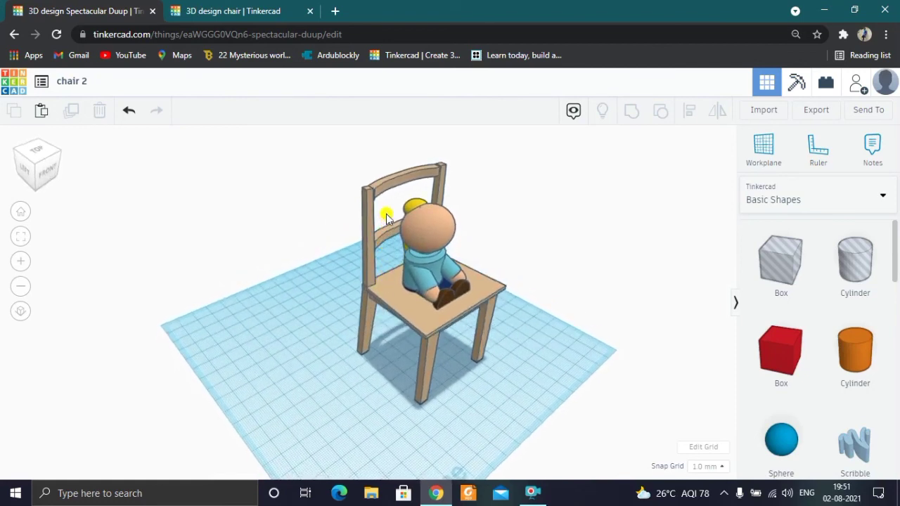
pyautogui.moveTo(312, 352); pyautogui.dragTo(416, 296, button='right')
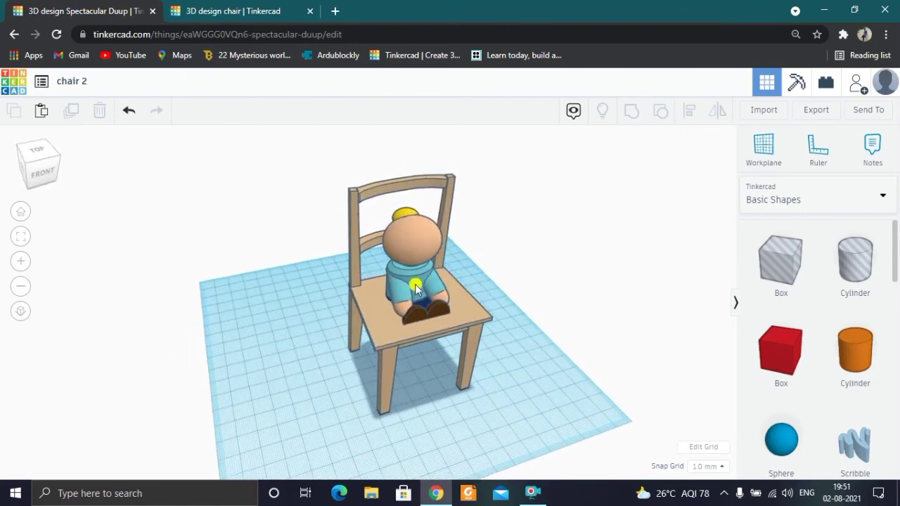
pyautogui.moveTo(512, 420); pyautogui.dragTo(446, 415, button='right')
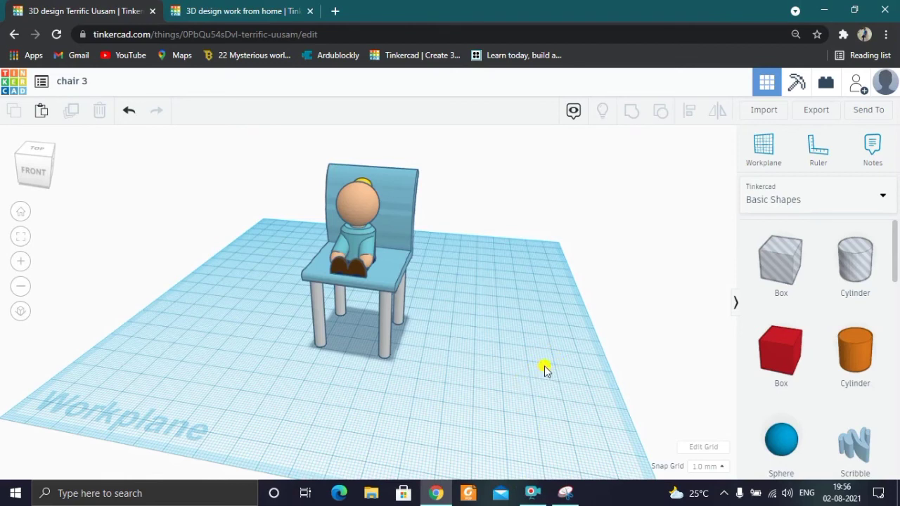
pyautogui.moveTo(504, 401); pyautogui.dragTo(313, 412, button='right')
pyautogui.scroll(2, 304, 392)
pyautogui.scroll(-2, 341, 412)
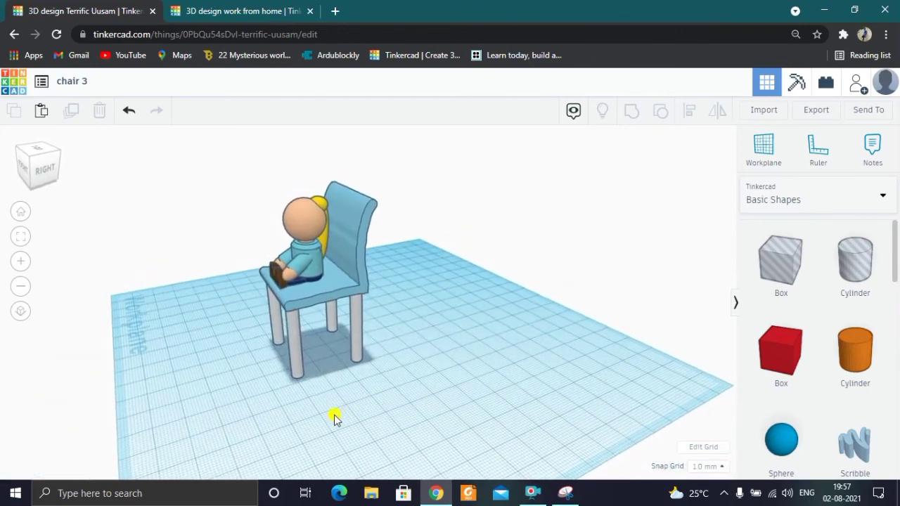